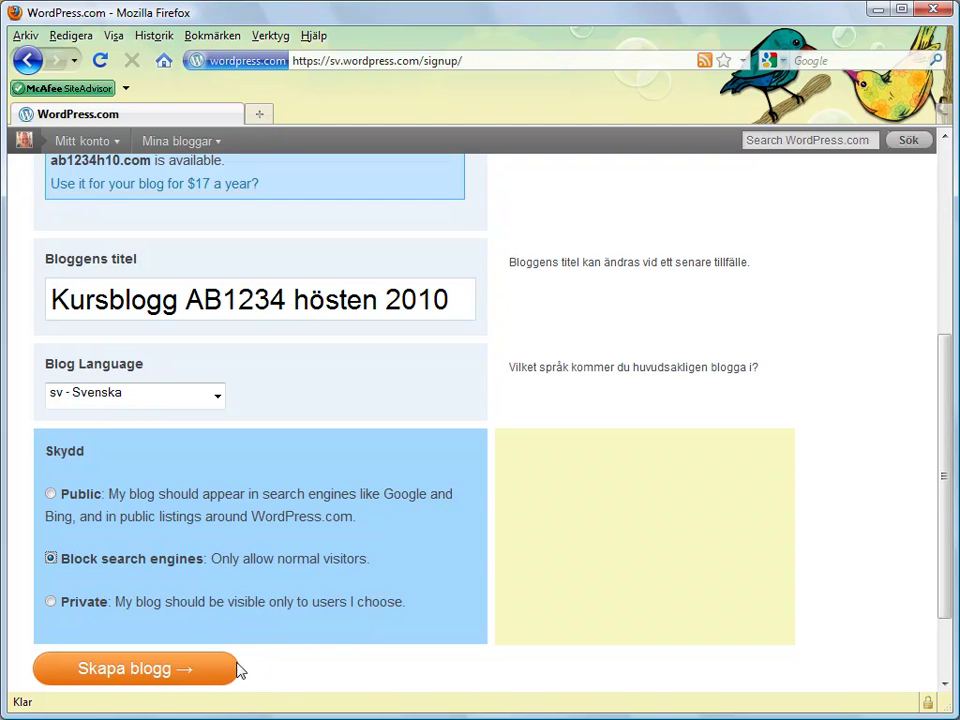
Step: Create the blog "Kursblogg AB1234 hösten 2010" with search engines blocked and open its dashboard
{"action": "left_click", "coordinate": [155, 679]}
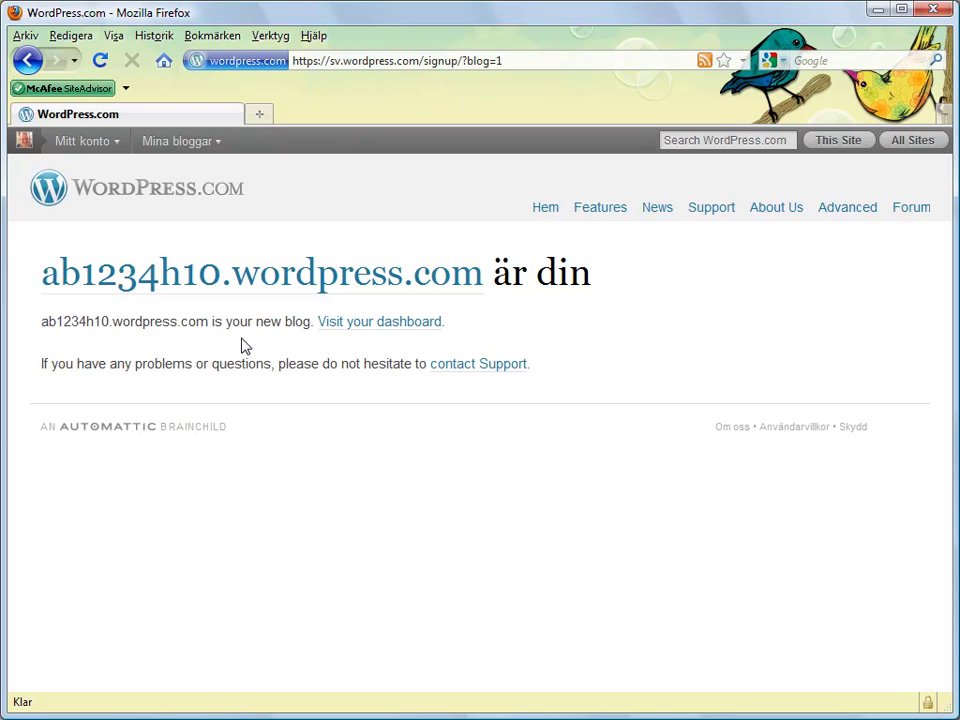
{"action": "left_click", "coordinate": [391, 324]}
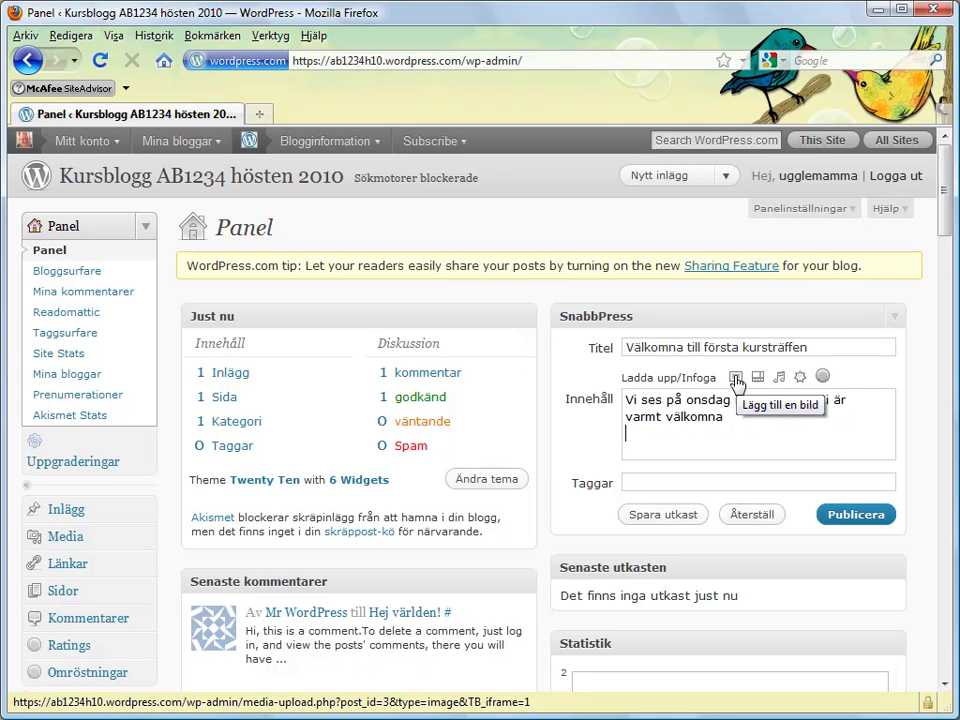
Step: Upload the image hunden.png and insert it at Medium size with no alignment into the quick post "Välkomna till första kursträffen"
{"action": "left_click", "coordinate": [736, 379]}
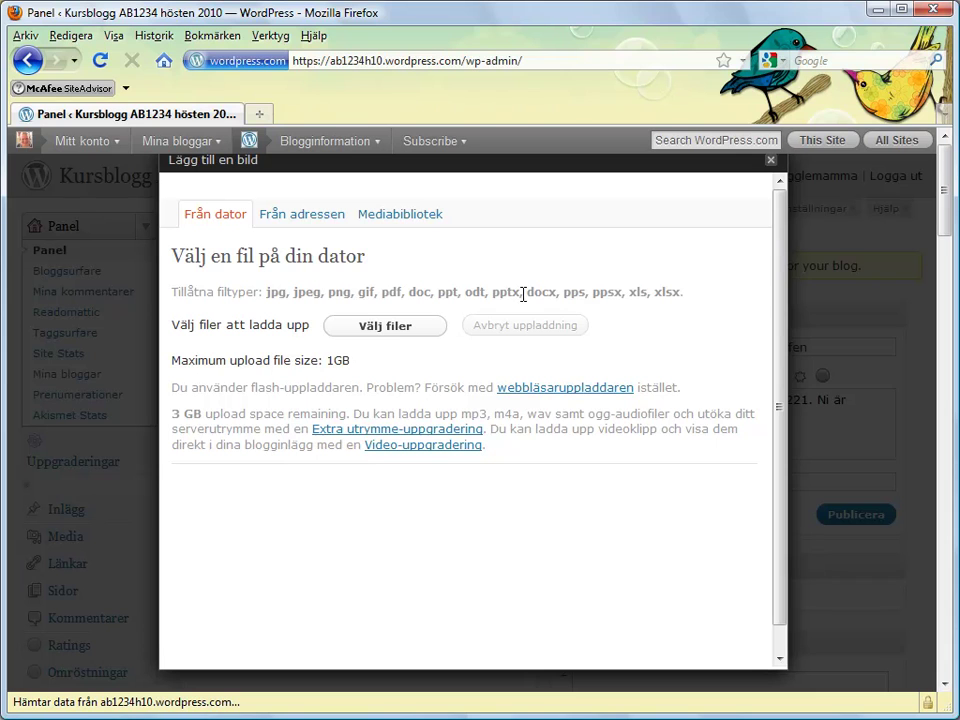
{"action": "left_click", "coordinate": [408, 337]}
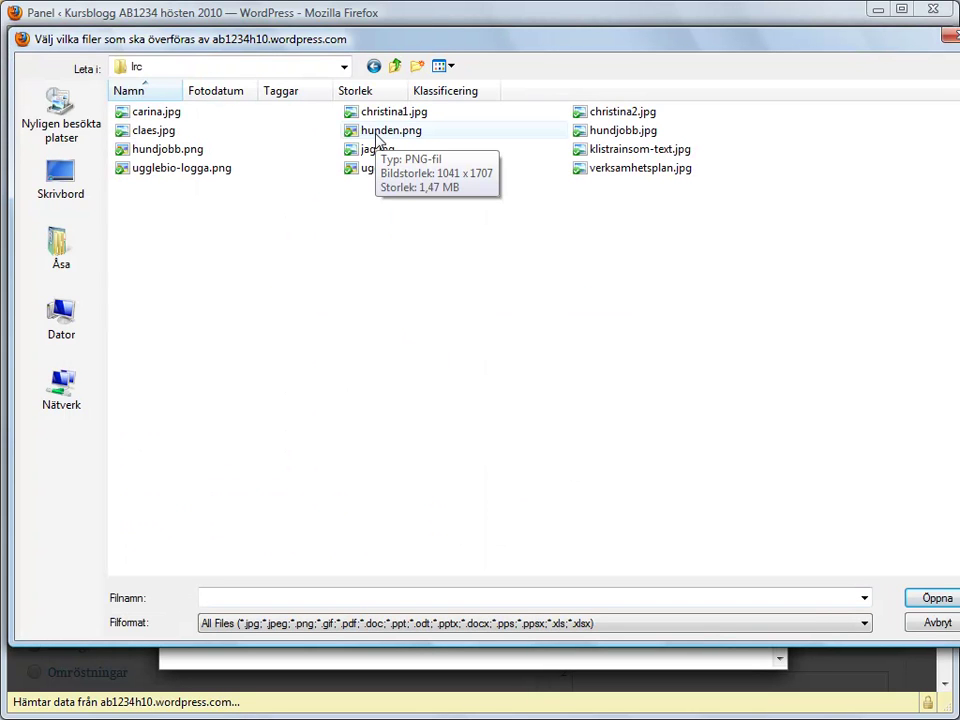
{"action": "double_click", "coordinate": [378, 140]}
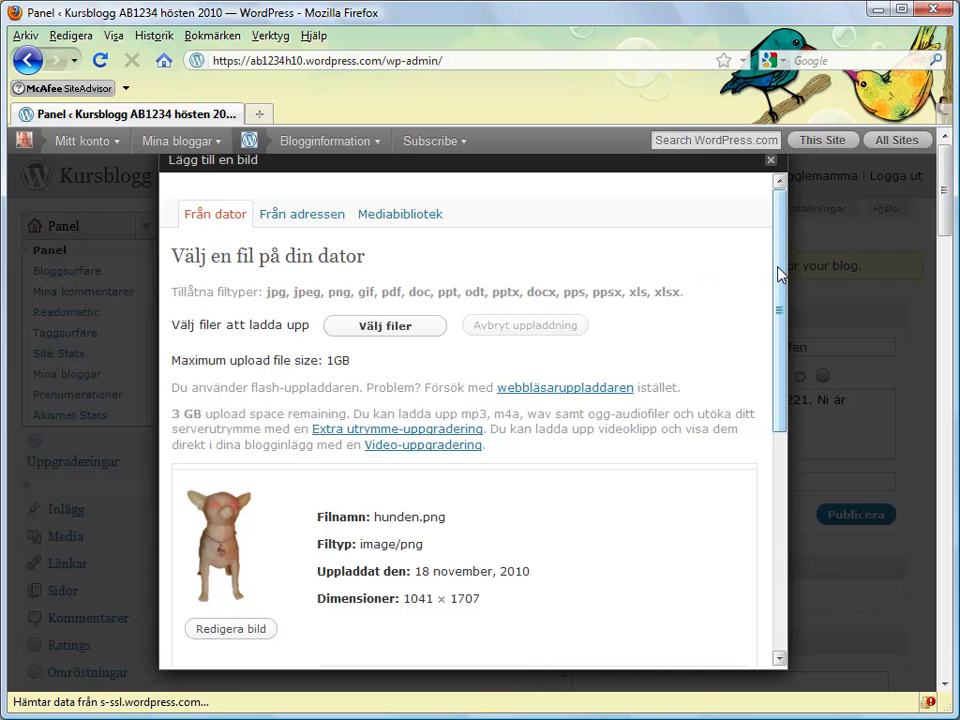
{"action": "left_click_drag", "start_coordinate": [780, 274], "coordinate": [778, 497]}
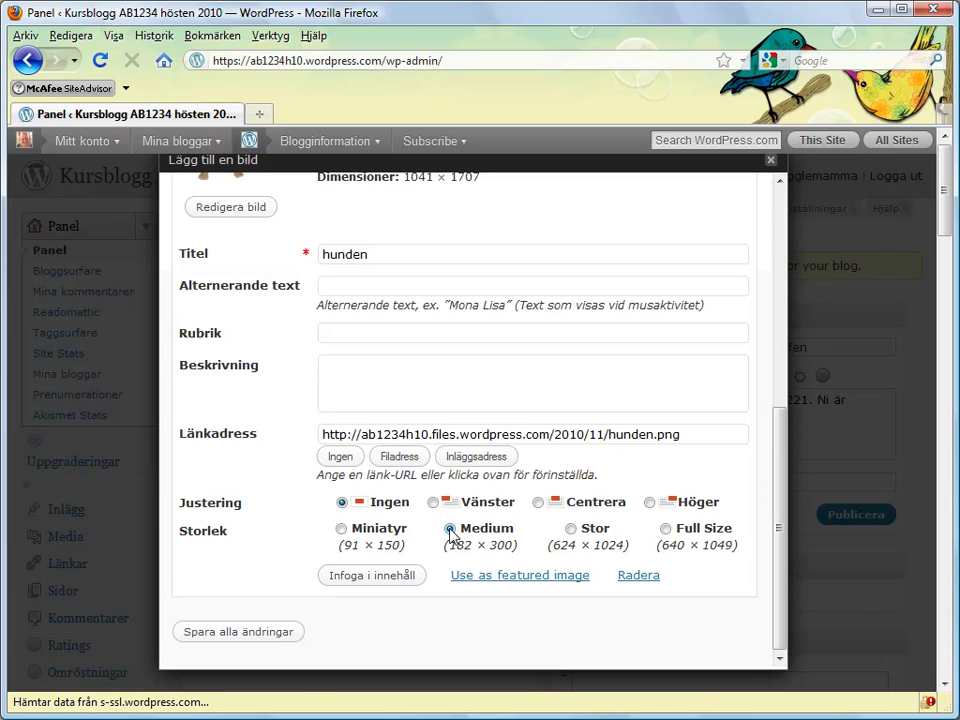
{"action": "left_click", "coordinate": [394, 578]}
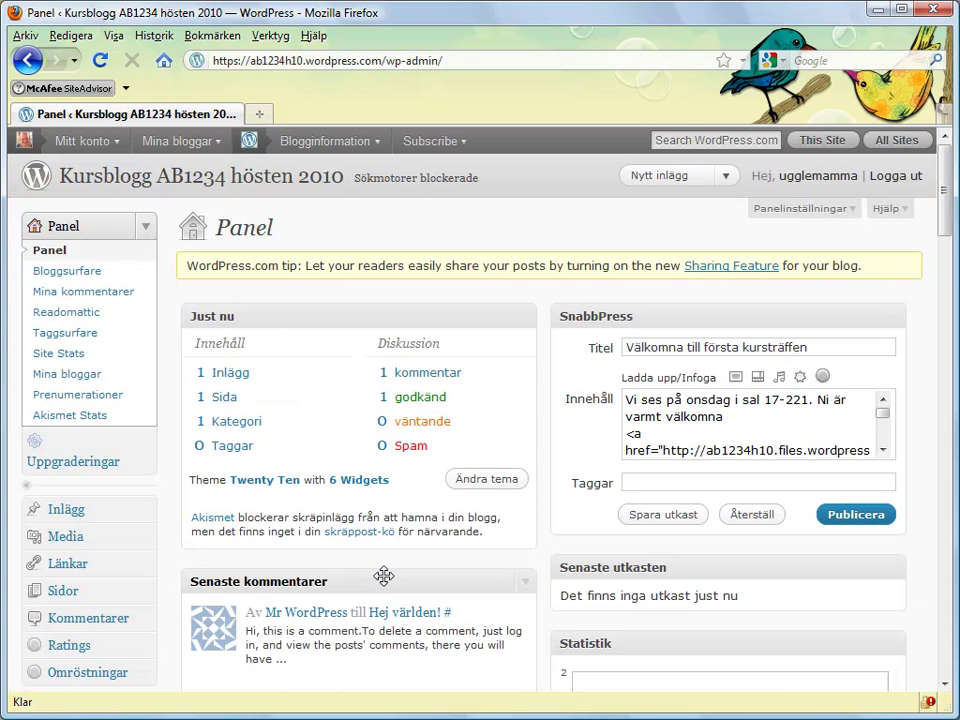
Step: Publish the quick post "Välkomna till första kursträffen" and view it on the blog
{"action": "left_click", "coordinate": [855, 517]}
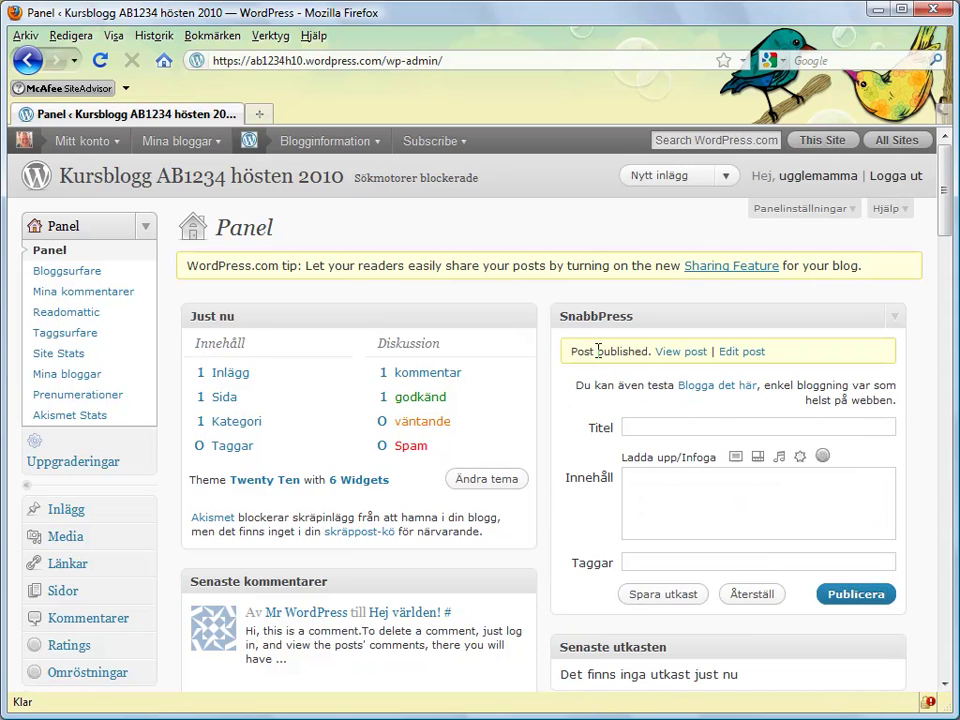
{"action": "left_click", "coordinate": [677, 358]}
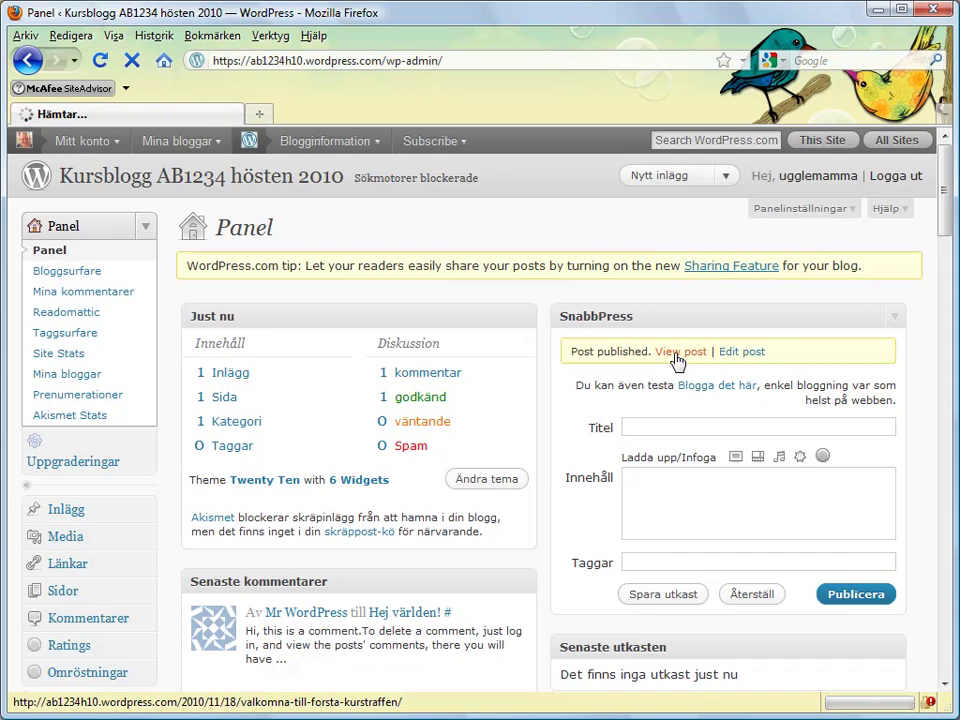
{"action": "scroll", "coordinate": [655, 408], "scroll_direction": "down", "scroll_amount": 6}
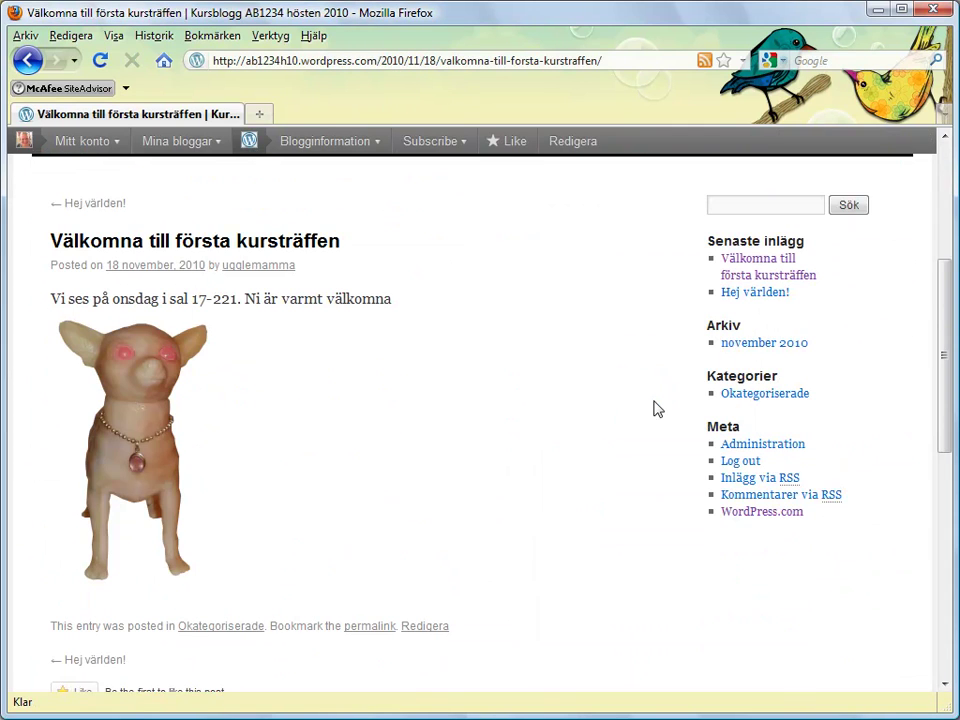
{"action": "scroll", "coordinate": [655, 408], "scroll_direction": "up", "scroll_amount": 4}
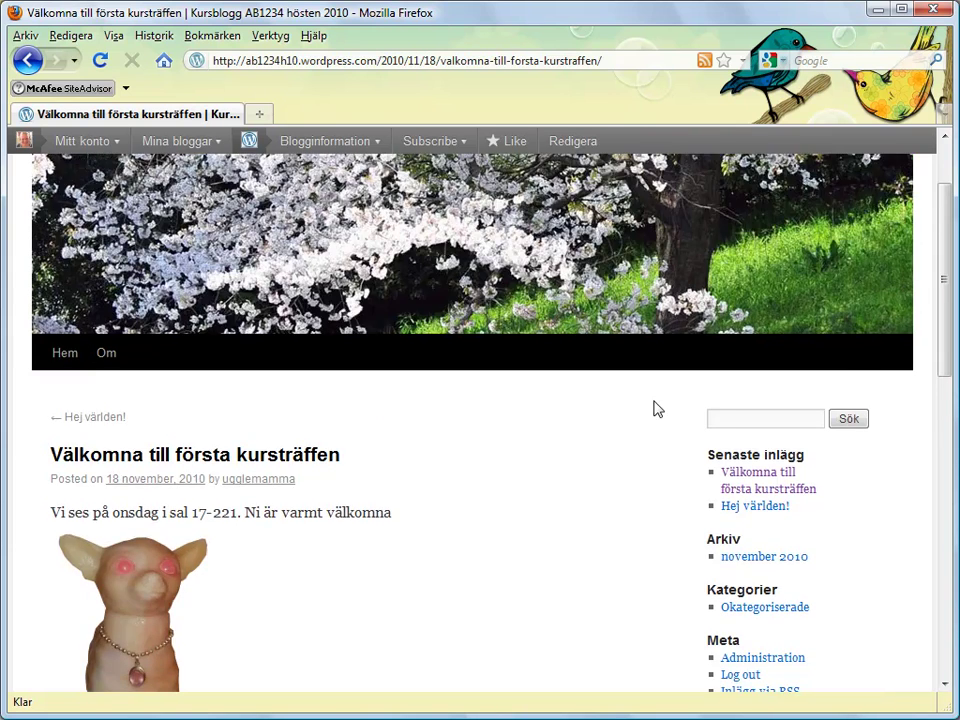
{"action": "scroll", "coordinate": [655, 408], "scroll_direction": "up", "scroll_amount": 2}
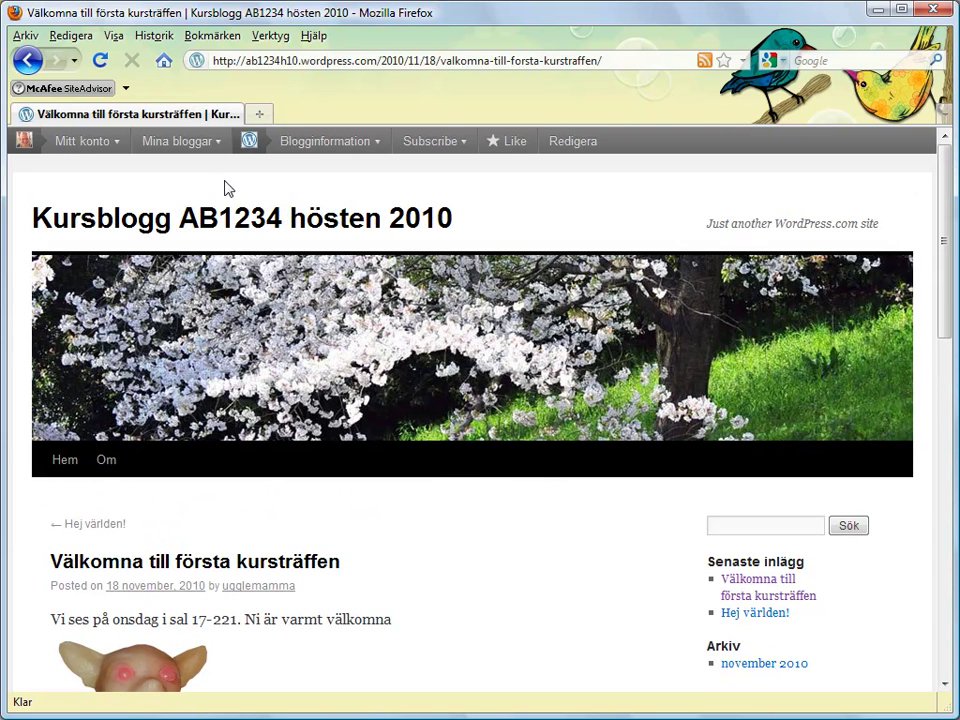
Step: Return to the dashboard of Kursblogg AB1234 hösten 2010 and move the sample post "Hej världen!" to the trash
{"action": "mouse_move", "coordinate": [211, 146]}
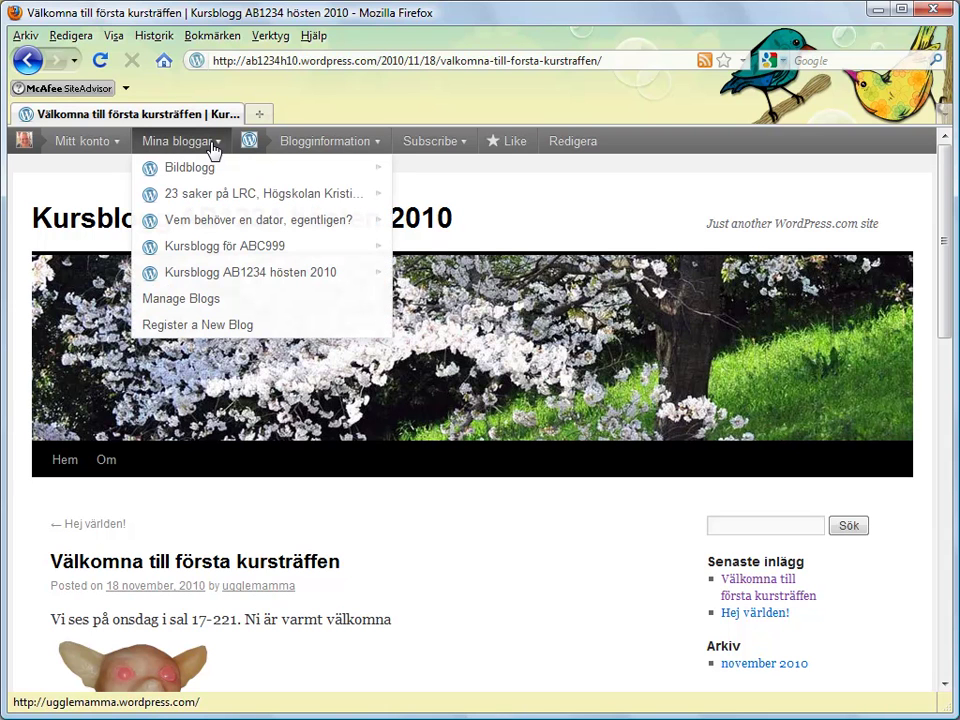
{"action": "mouse_move", "coordinate": [229, 278]}
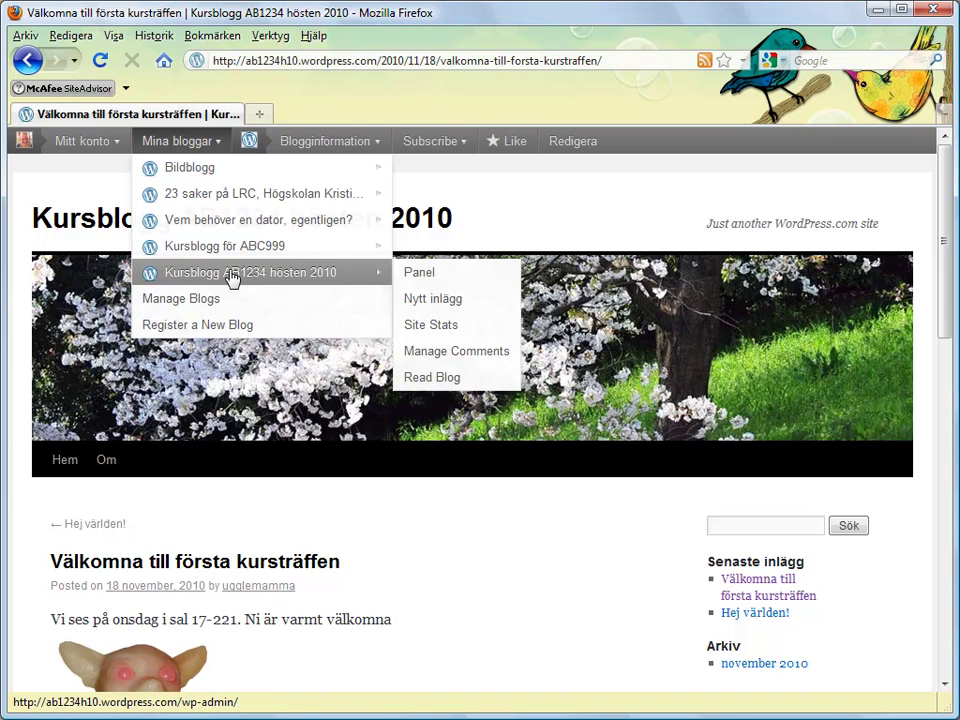
{"action": "left_click", "coordinate": [428, 272]}
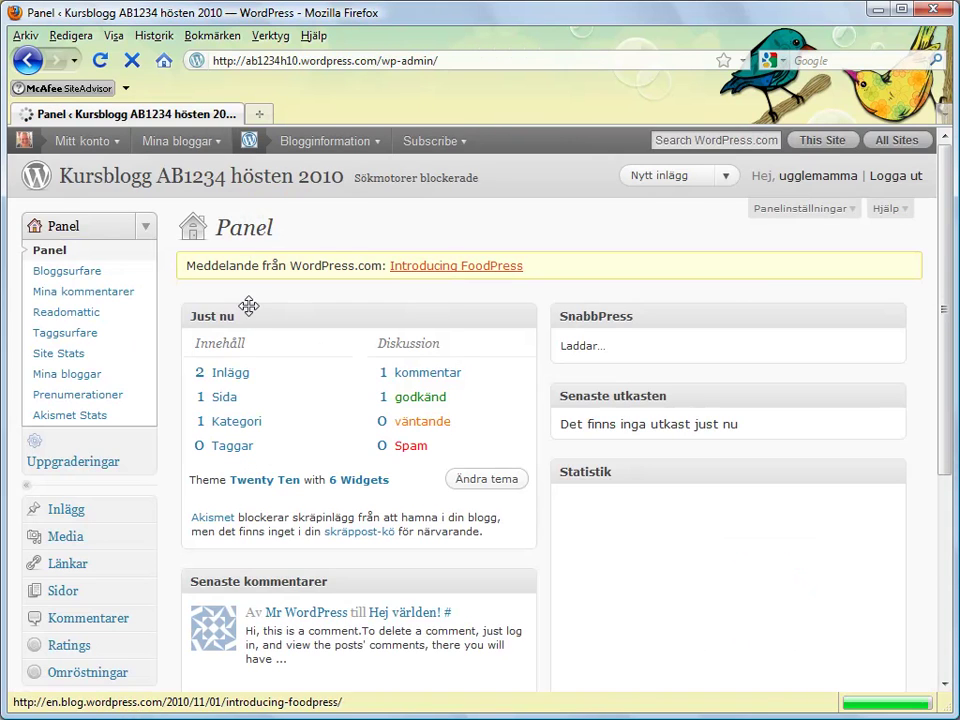
{"action": "left_click", "coordinate": [55, 512]}
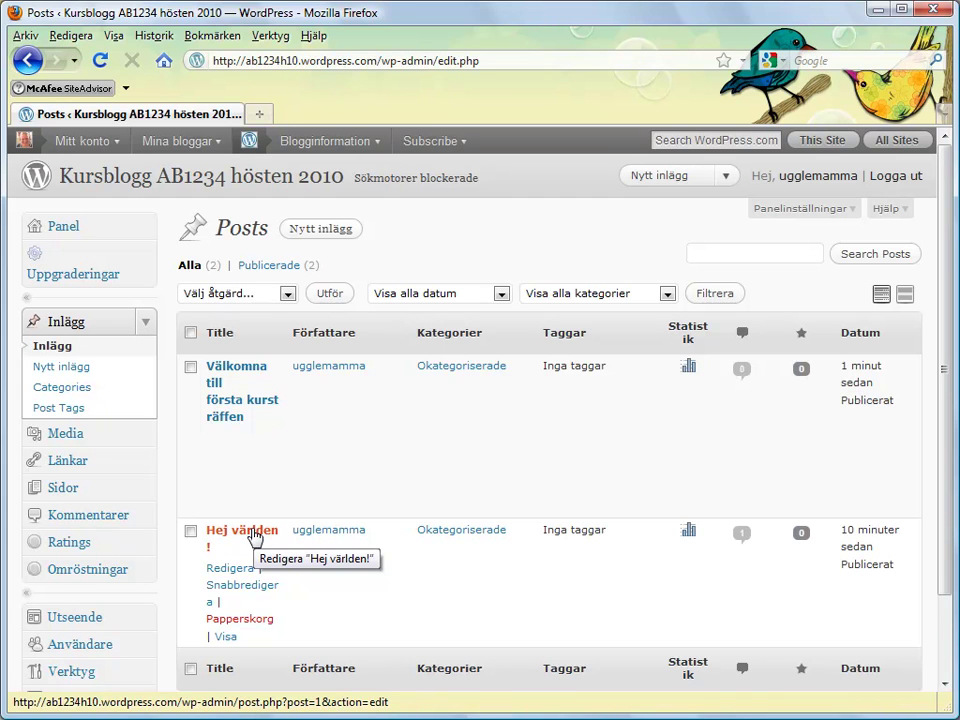
{"action": "left_click", "coordinate": [245, 619]}
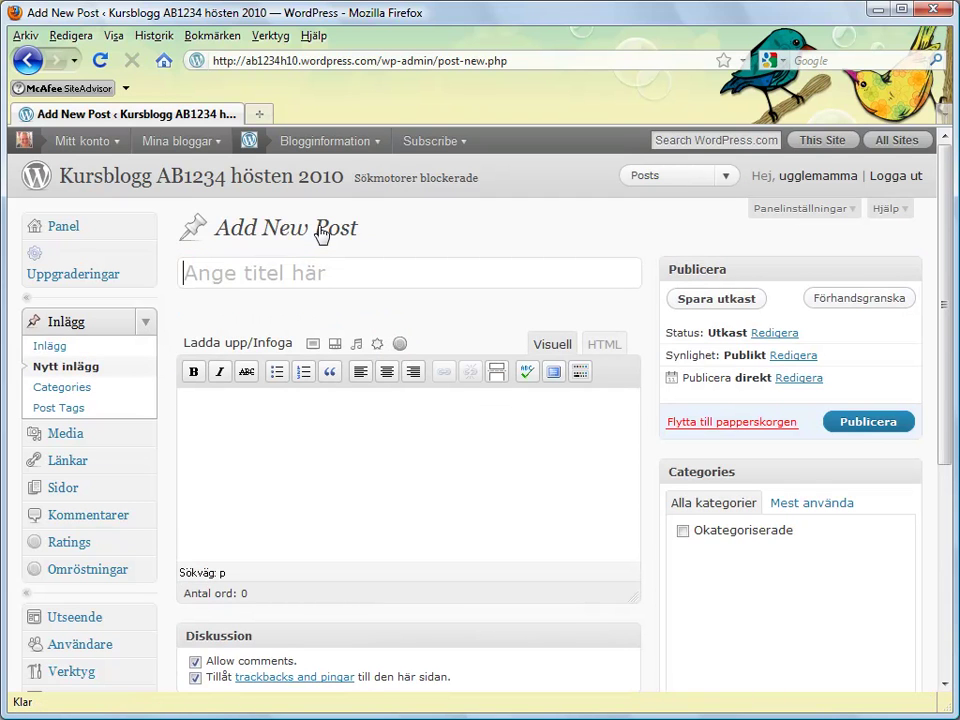
Step: Write a new post titled "Uppgift till första träffen", asking readers to look at some web services in the document below and summarise their impressions
{"action": "left_click", "coordinate": [222, 380]}
{"action": "left_click", "coordinate": [278, 416]}
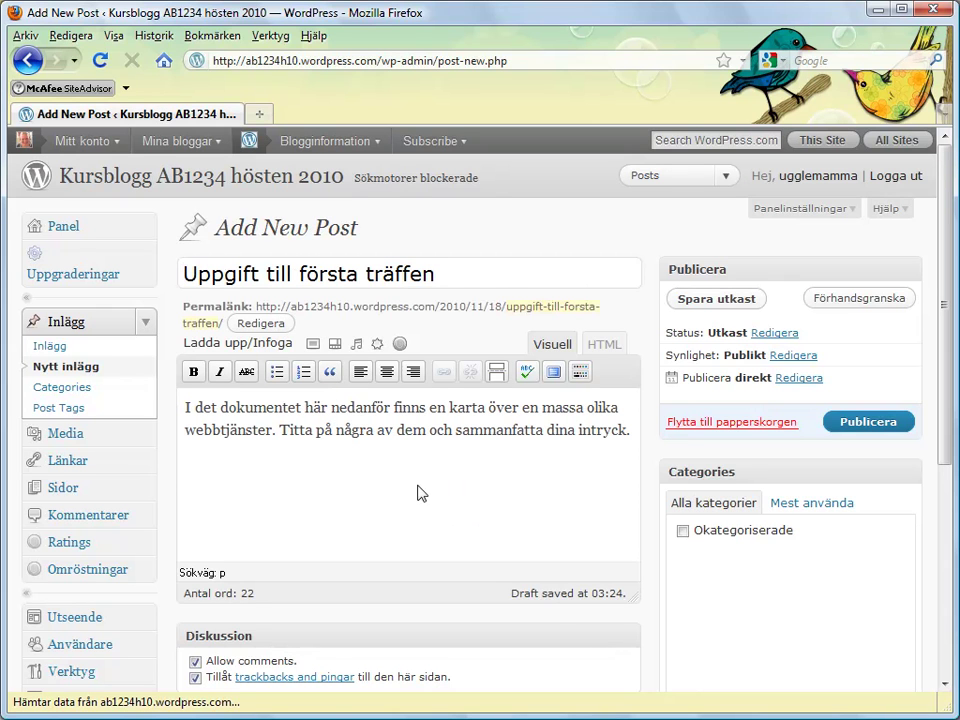
Step: Upload 23 saker-skiss.pdf and insert it into the post as a link titled "Tankekarta över några Webb 2.0-tjänster (pdf)"
{"action": "left_click", "coordinate": [377, 344]}
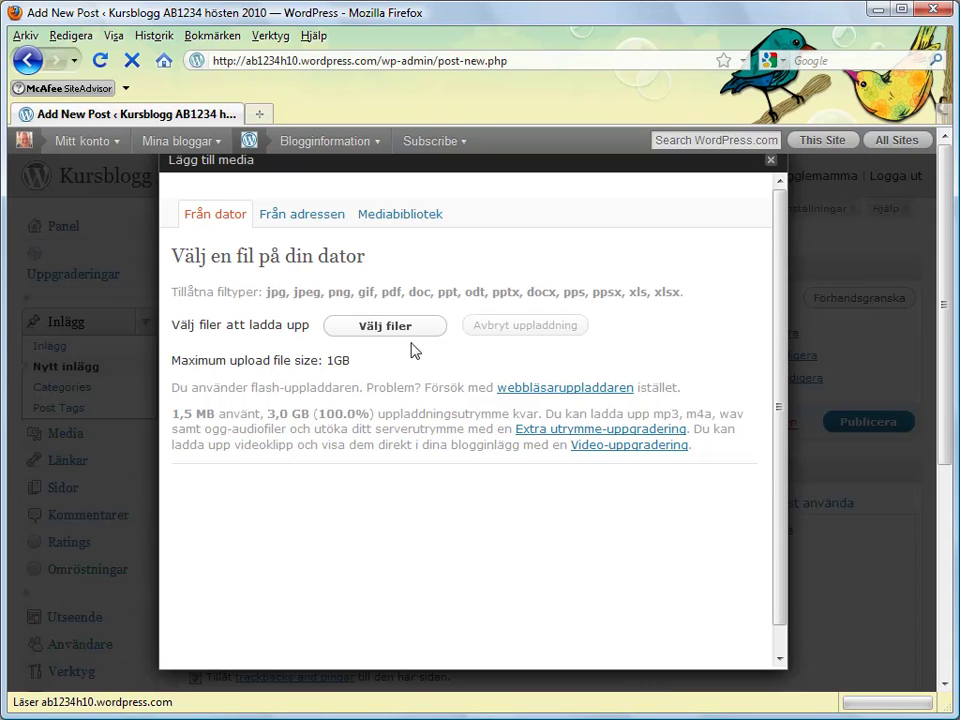
{"action": "left_click", "coordinate": [407, 330]}
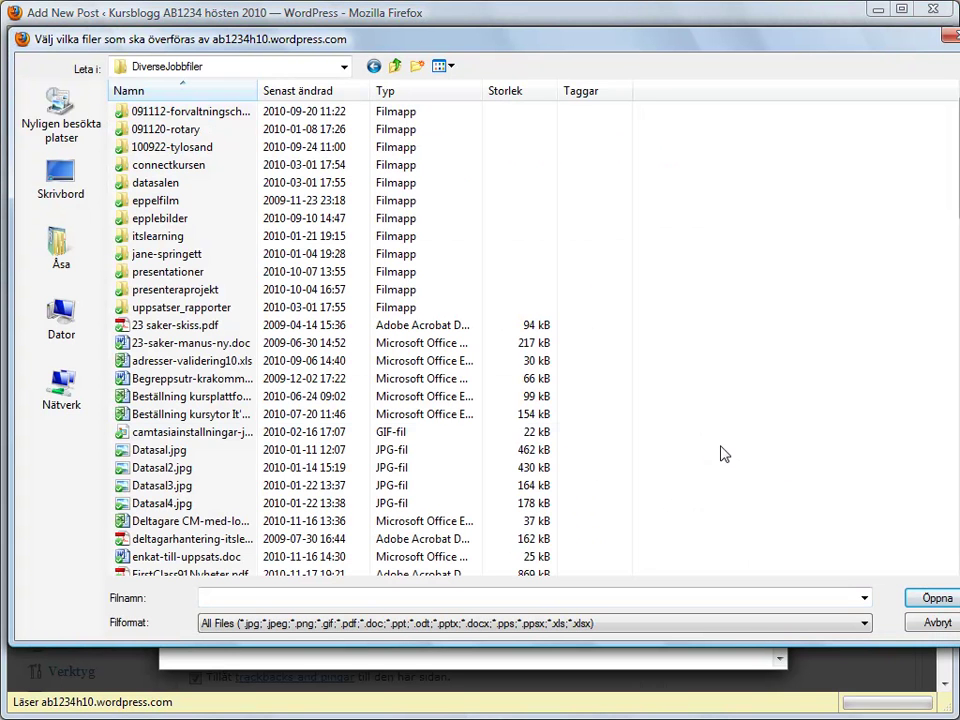
{"action": "double_click", "coordinate": [199, 325]}
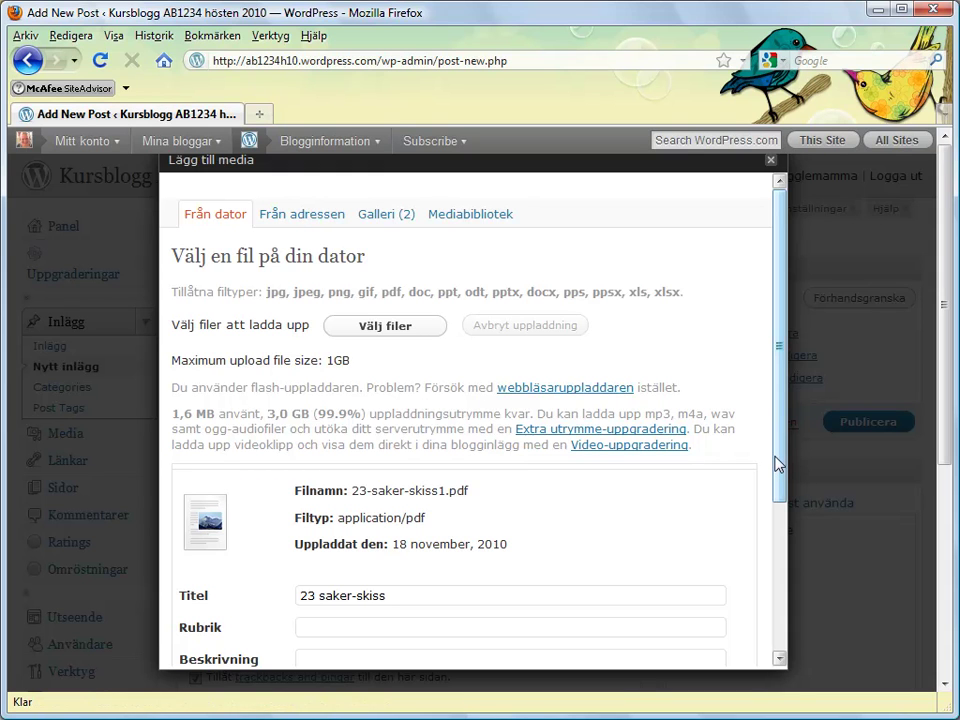
{"action": "left_click_drag", "start_coordinate": [780, 472], "coordinate": [777, 600]}
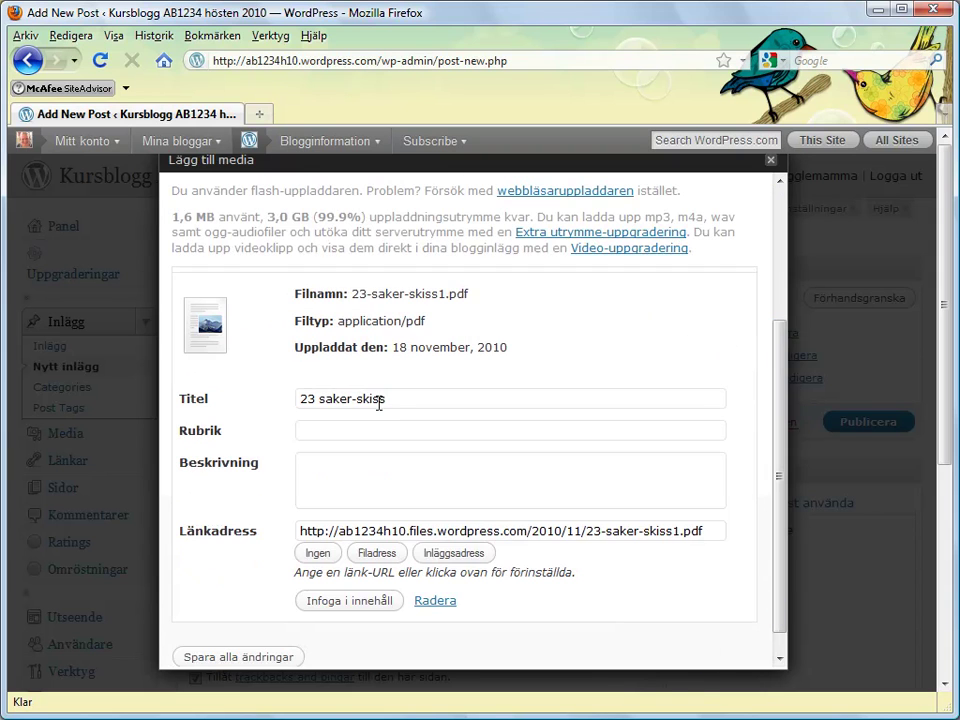
{"action": "left_click_drag", "start_coordinate": [391, 398], "coordinate": [298, 397]}
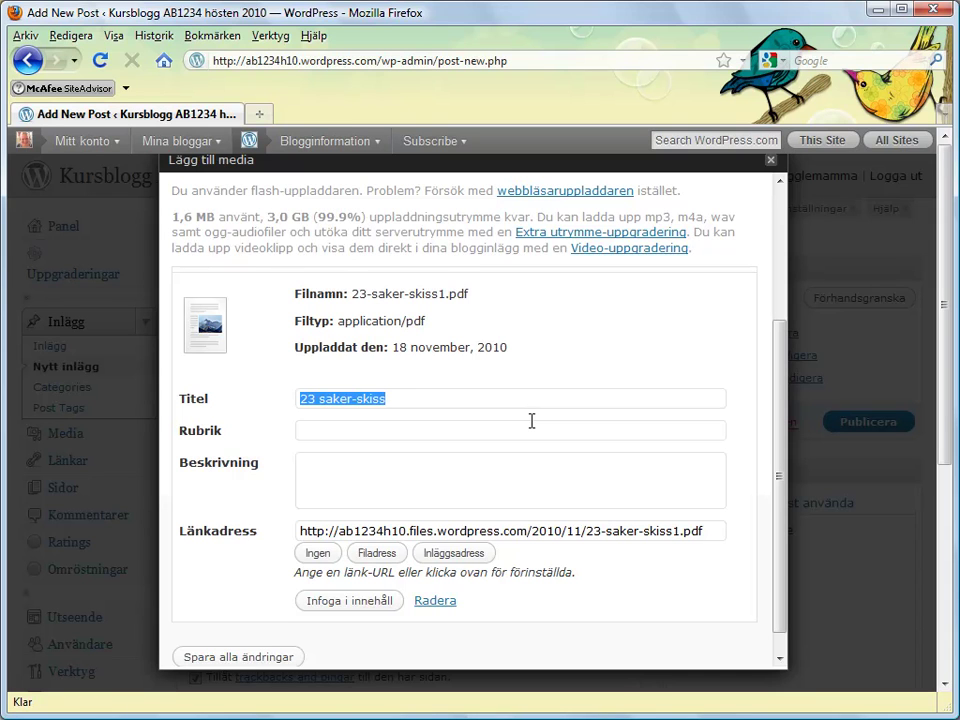
{"action": "type", "text": "Tankekarta över några Webb 2.0-tjänster (pdf)"}
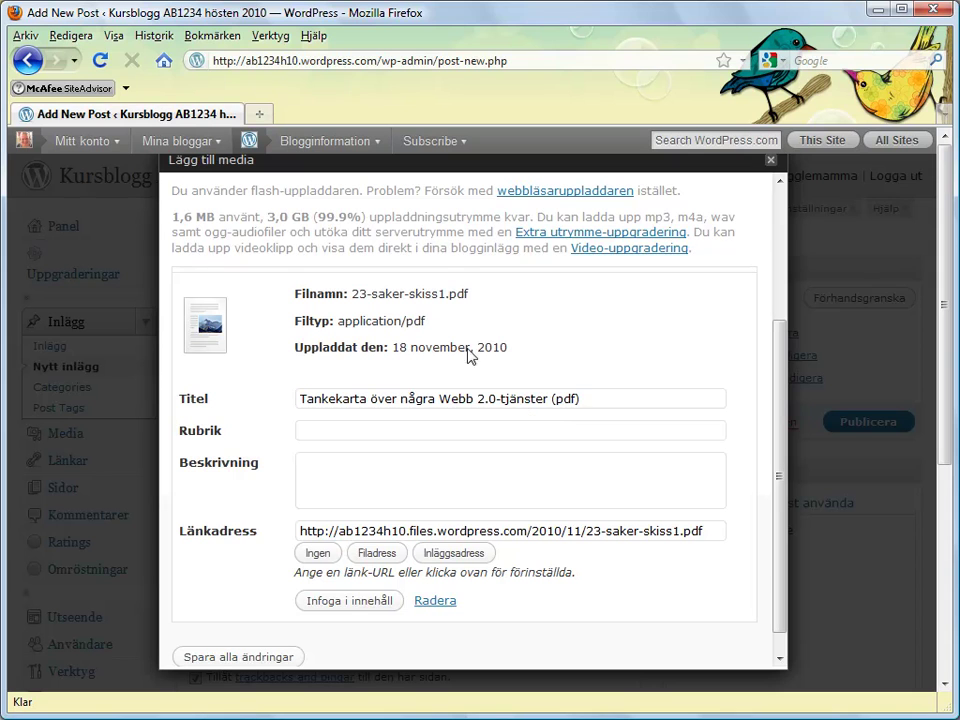
{"action": "left_click", "coordinate": [376, 604]}
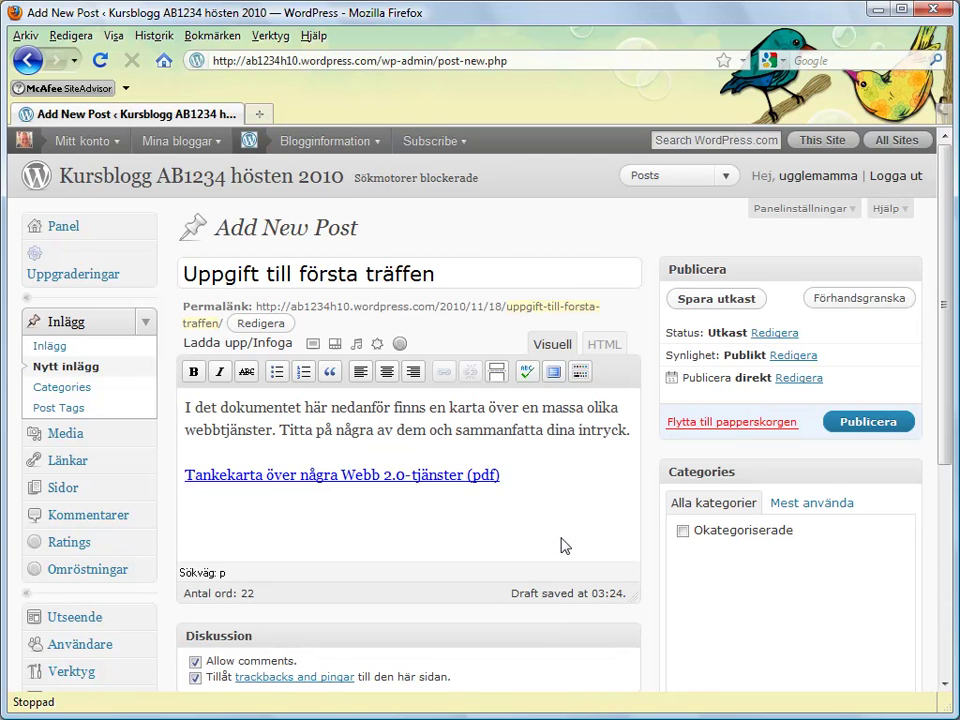
Step: Publish the post, check its PDF link on the public blog in Chrome, and return to the blog's front page
{"action": "left_click", "coordinate": [857, 424]}
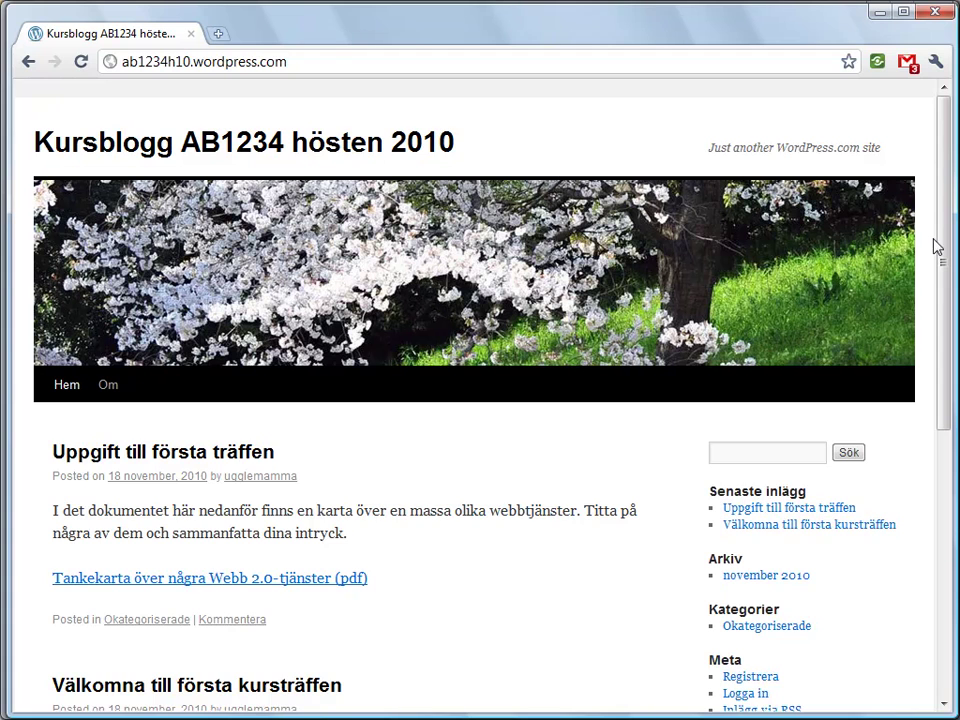
{"action": "left_click_drag", "start_coordinate": [944, 268], "coordinate": [835, 342]}
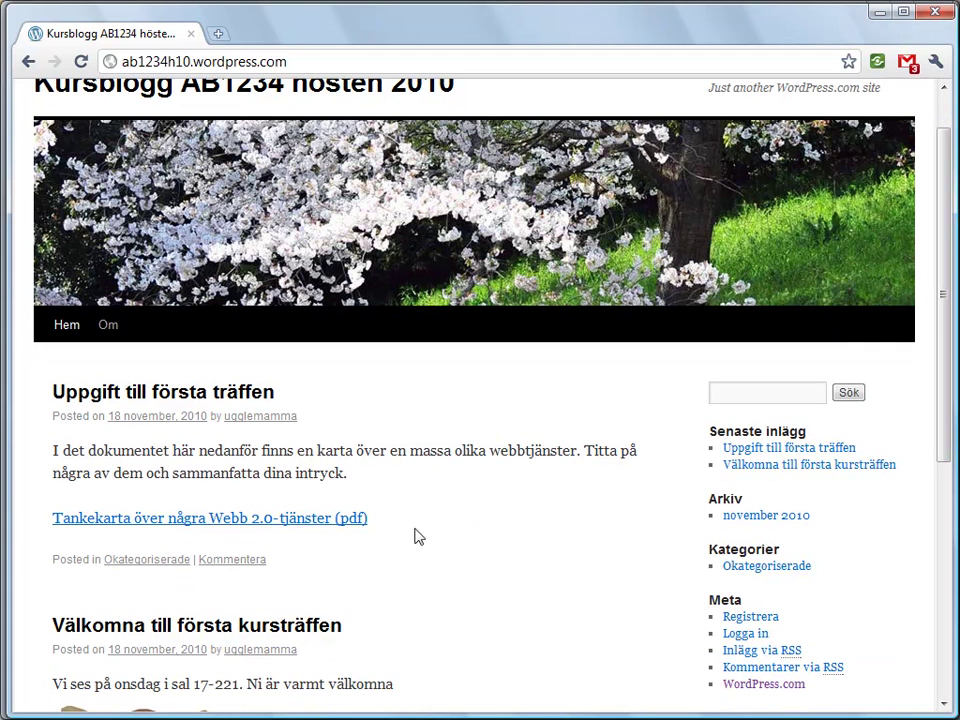
{"action": "left_click", "coordinate": [335, 521]}
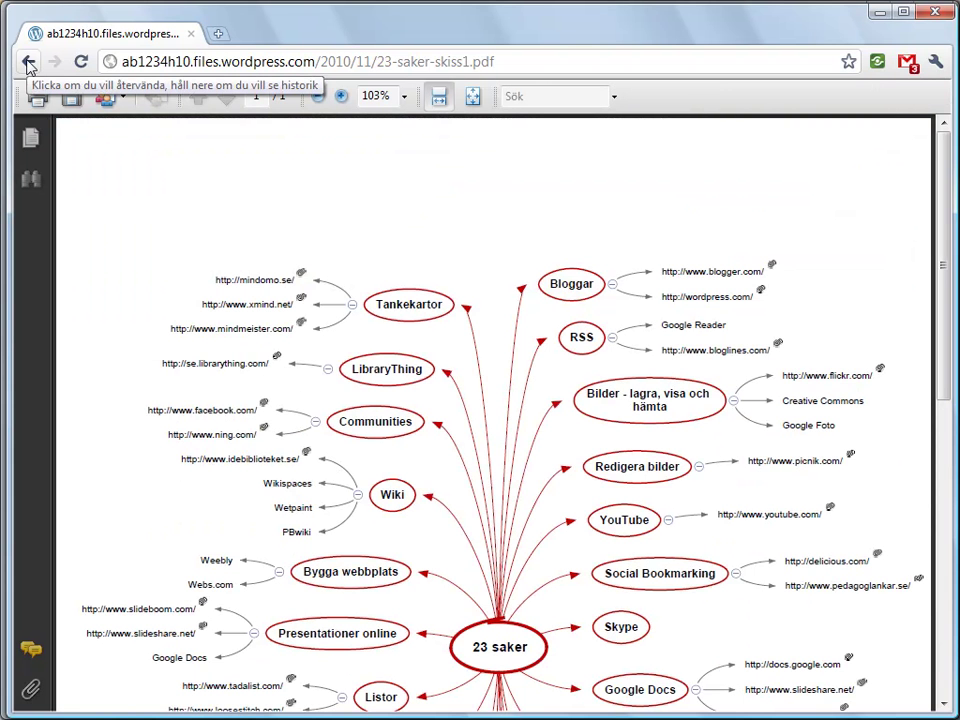
{"action": "left_click", "coordinate": [28, 63]}
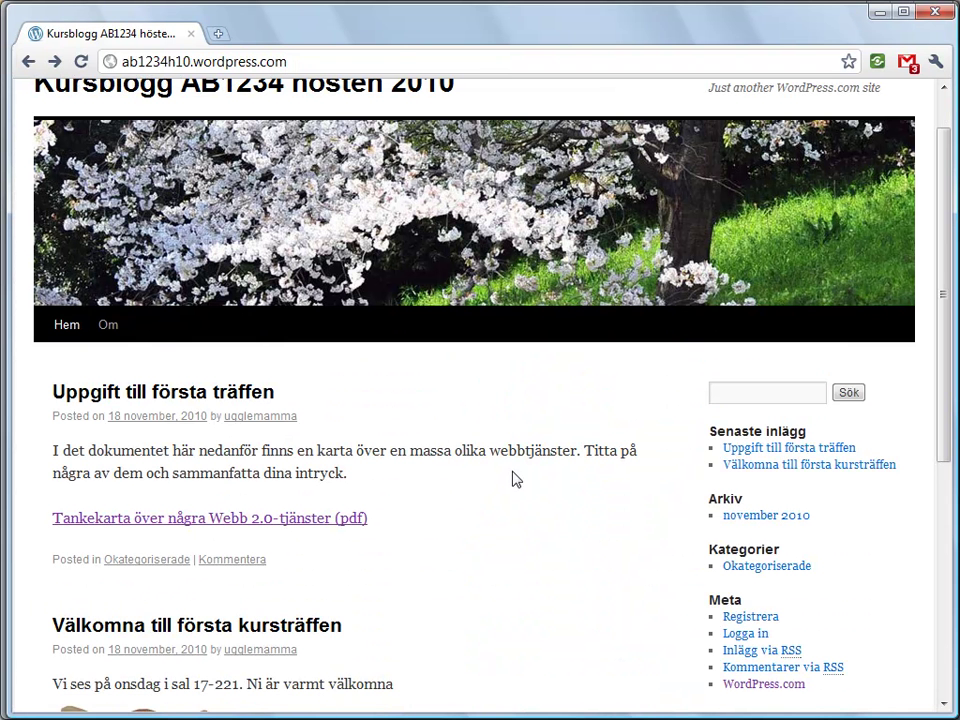
Step: Comment on the post "Uppgift till första träffen" with a name, e-mail and "Det ser väldigt intressant ut. Kan vi inte testa några av tjänsterna tillsammans?"
{"action": "left_click", "coordinate": [234, 568]}
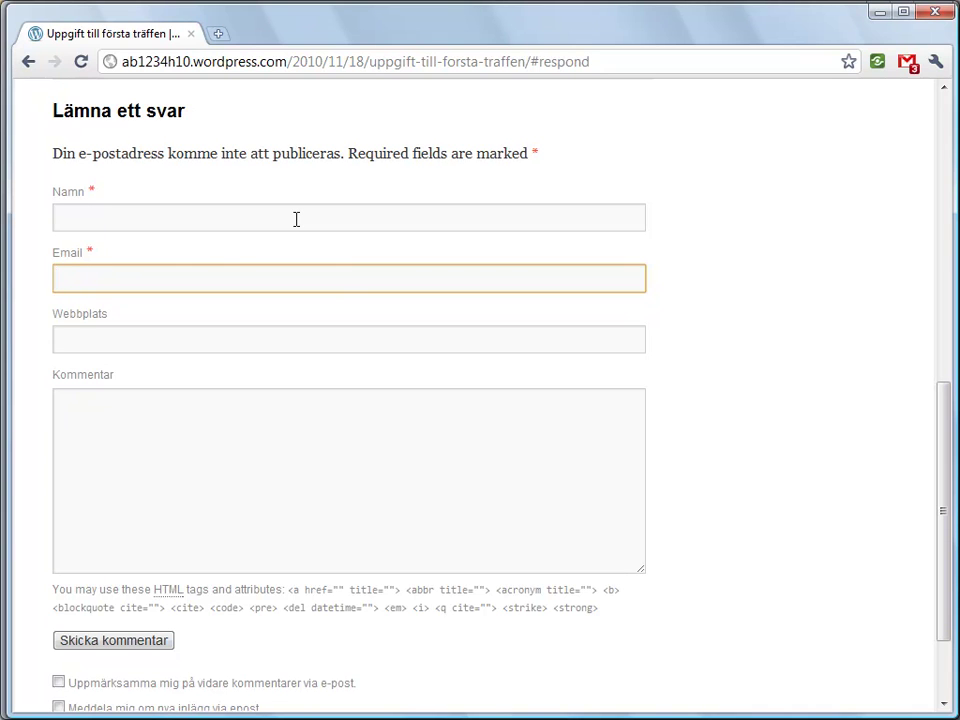
{"action": "left_click", "coordinate": [296, 219]}
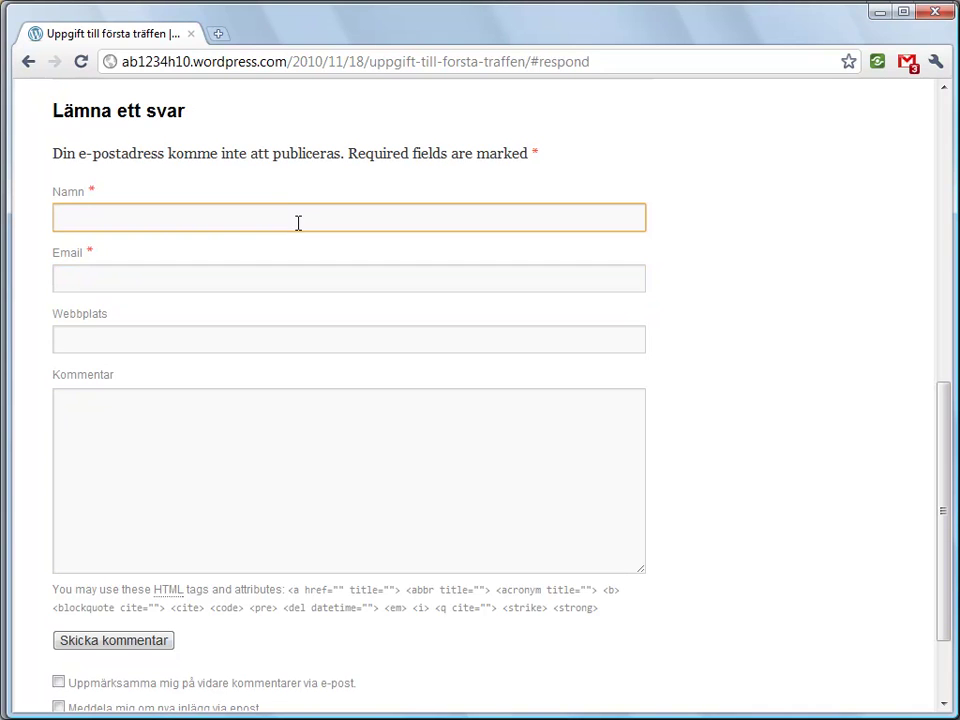
{"action": "type", "text": "Stina"}
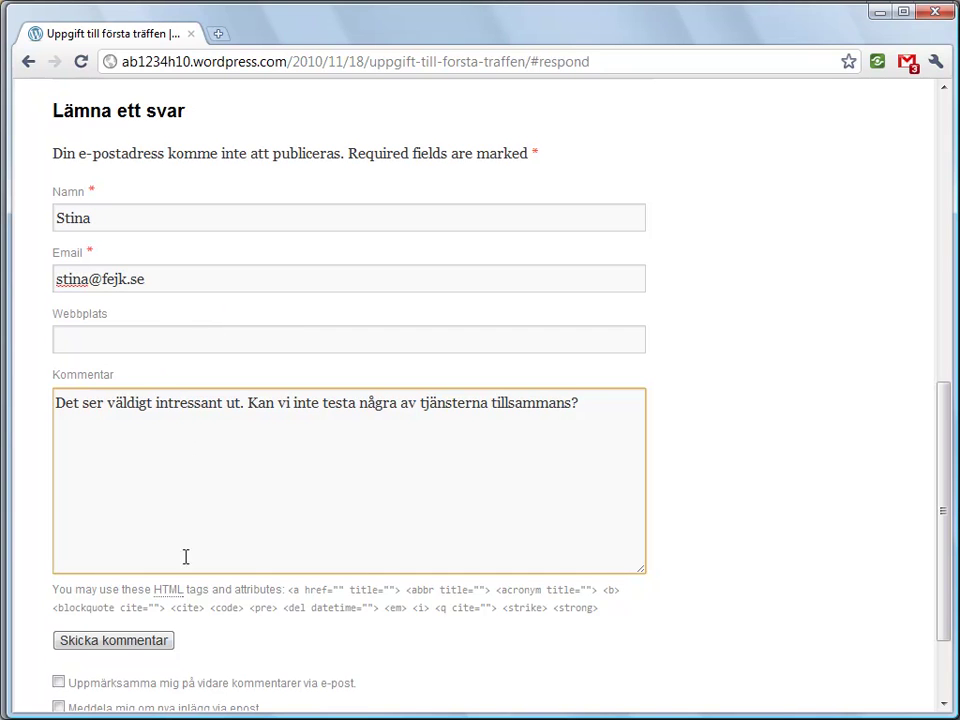
{"action": "left_click", "coordinate": [147, 645]}
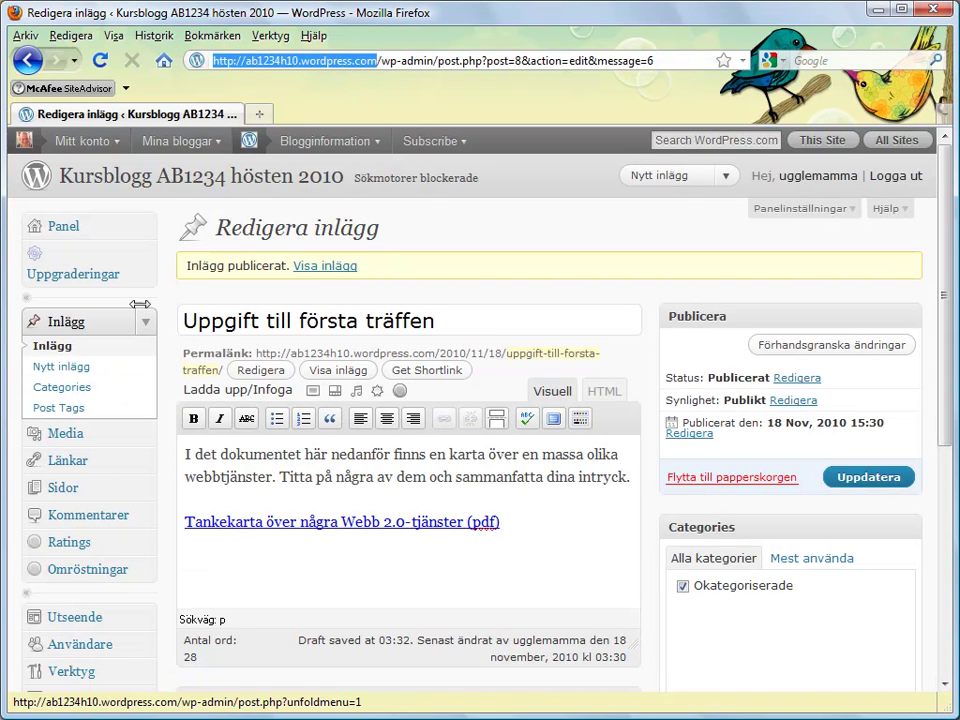
Step: In Firefox, open the blog's comment administration and approve the pending comment on "Uppgift till första träffen"
{"action": "left_click", "coordinate": [62, 237]}
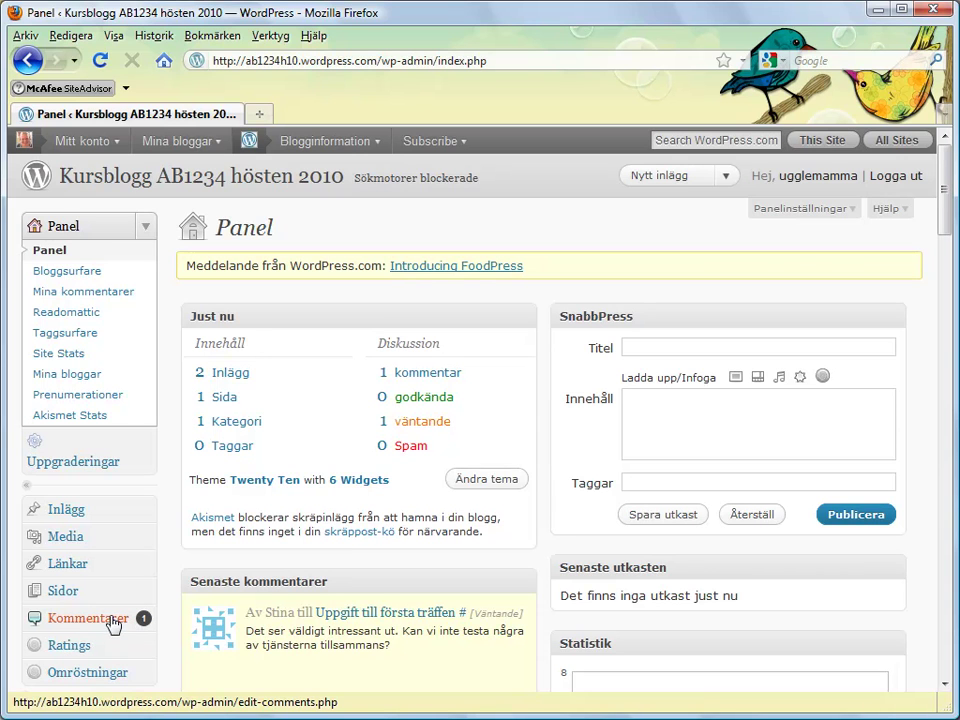
{"action": "scroll", "coordinate": [548, 586], "scroll_direction": "down", "scroll_amount": 2}
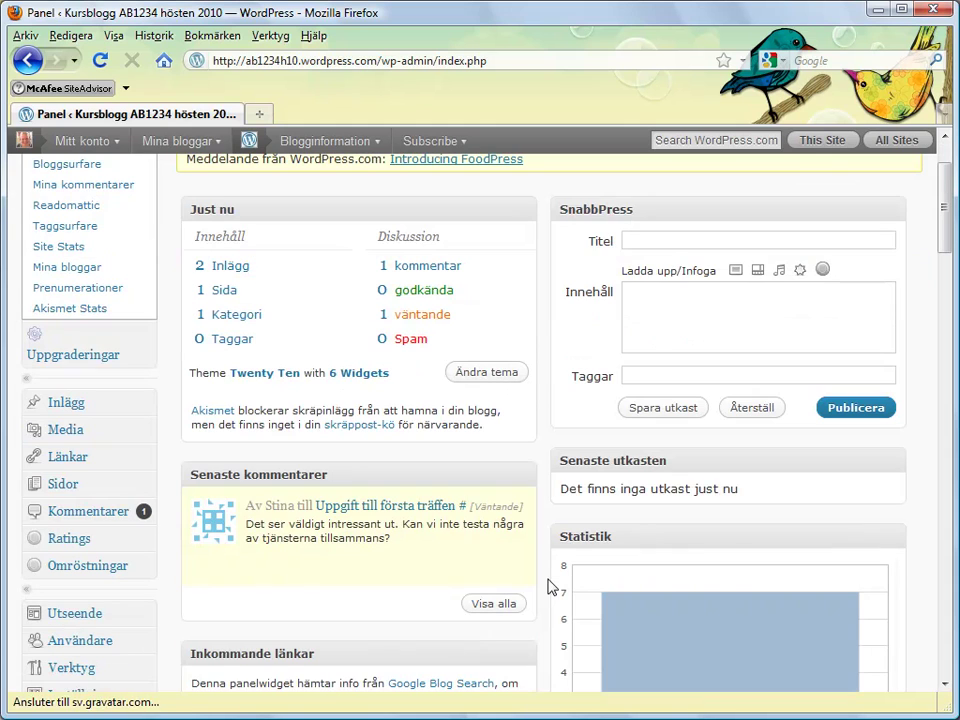
{"action": "left_click", "coordinate": [83, 513]}
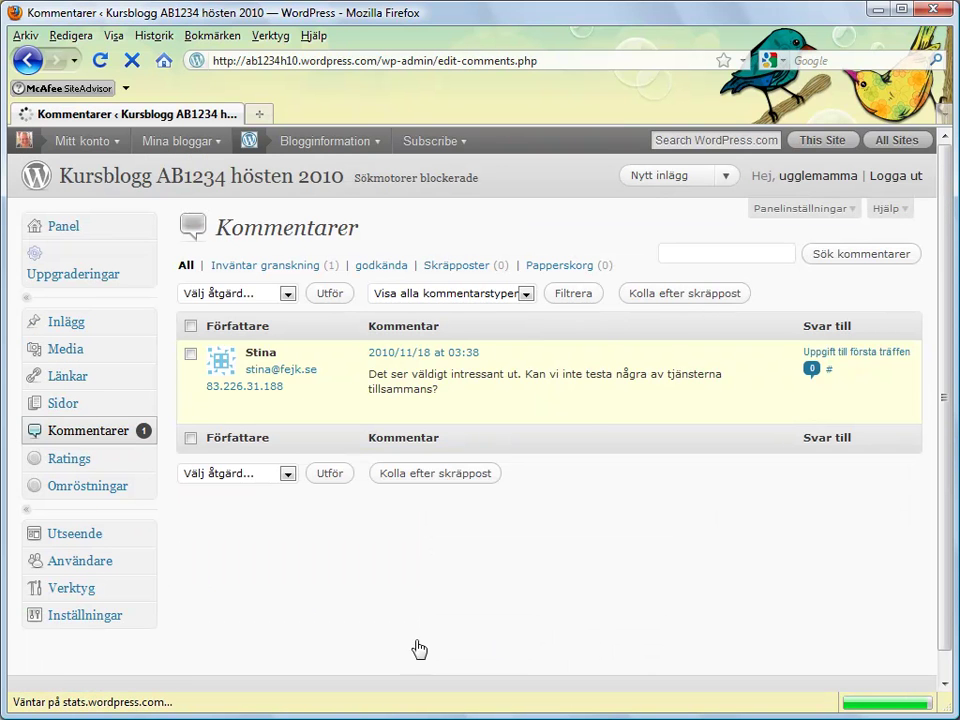
{"action": "mouse_move", "coordinate": [545, 411]}
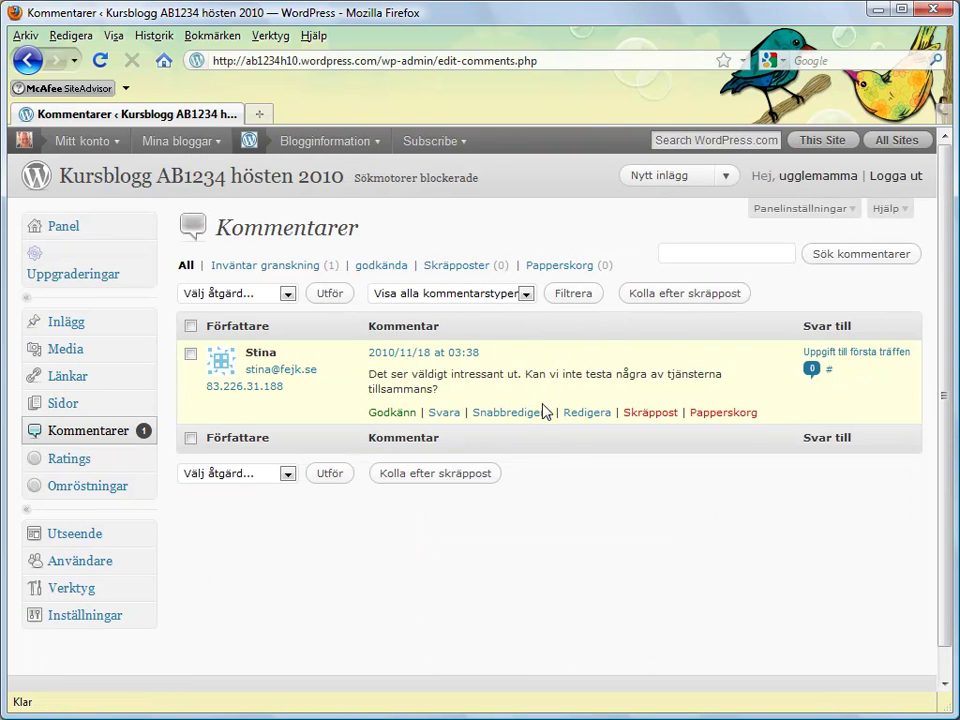
{"action": "left_click", "coordinate": [392, 413]}
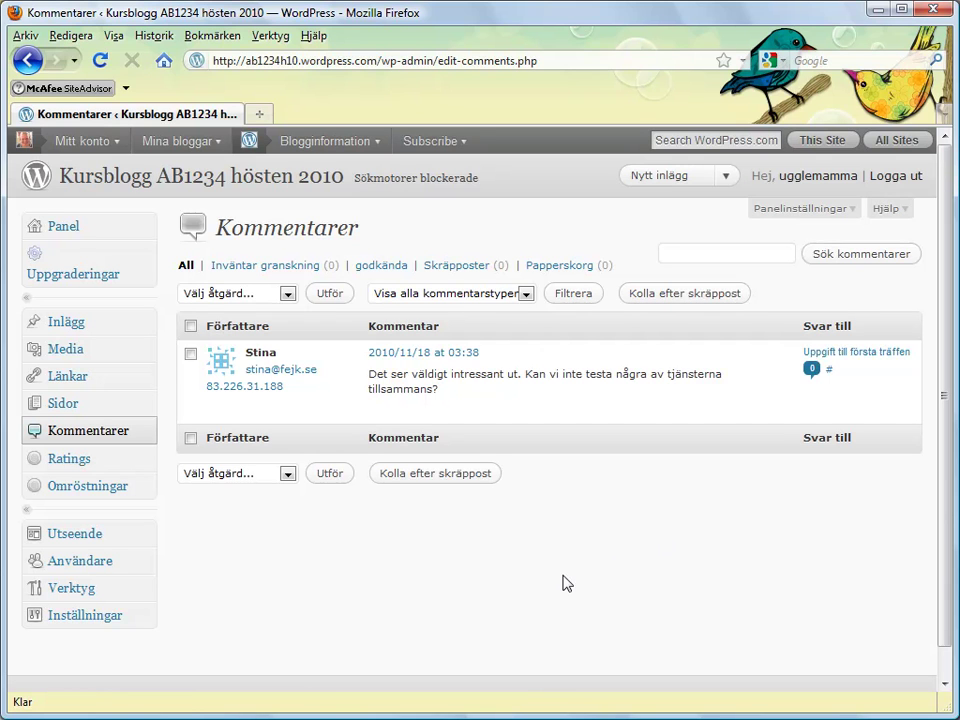
Step: Open the blog's discussion settings and examine the options for comment notification and approval
{"action": "left_click", "coordinate": [76, 617]}
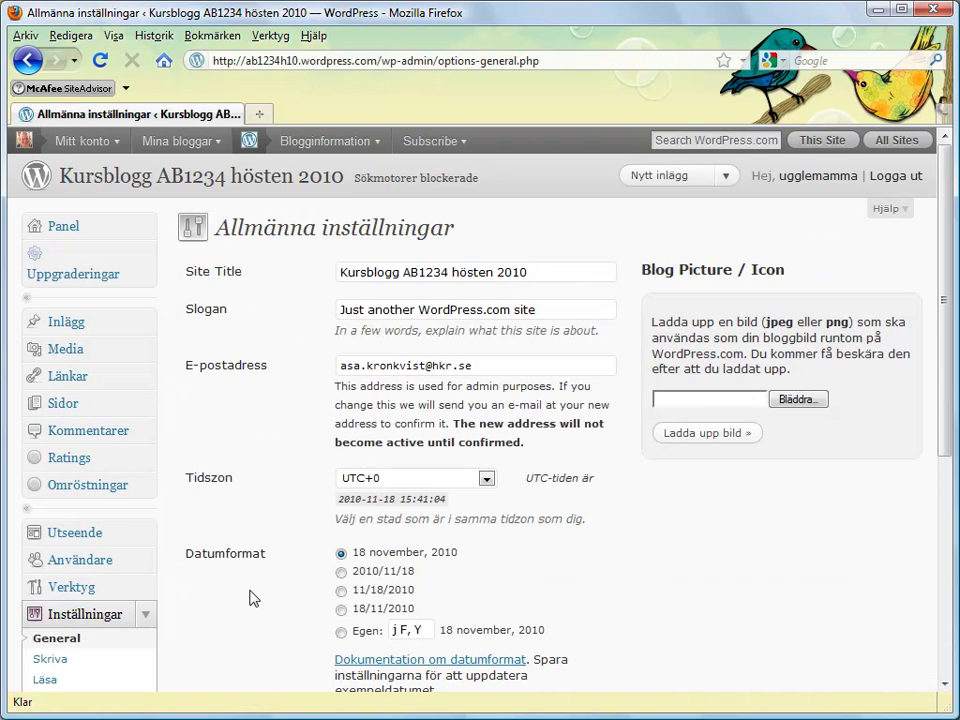
{"action": "scroll", "coordinate": [250, 598], "scroll_direction": "down", "scroll_amount": 5}
{"action": "scroll", "coordinate": [252, 598], "scroll_direction": "up", "scroll_amount": 2}
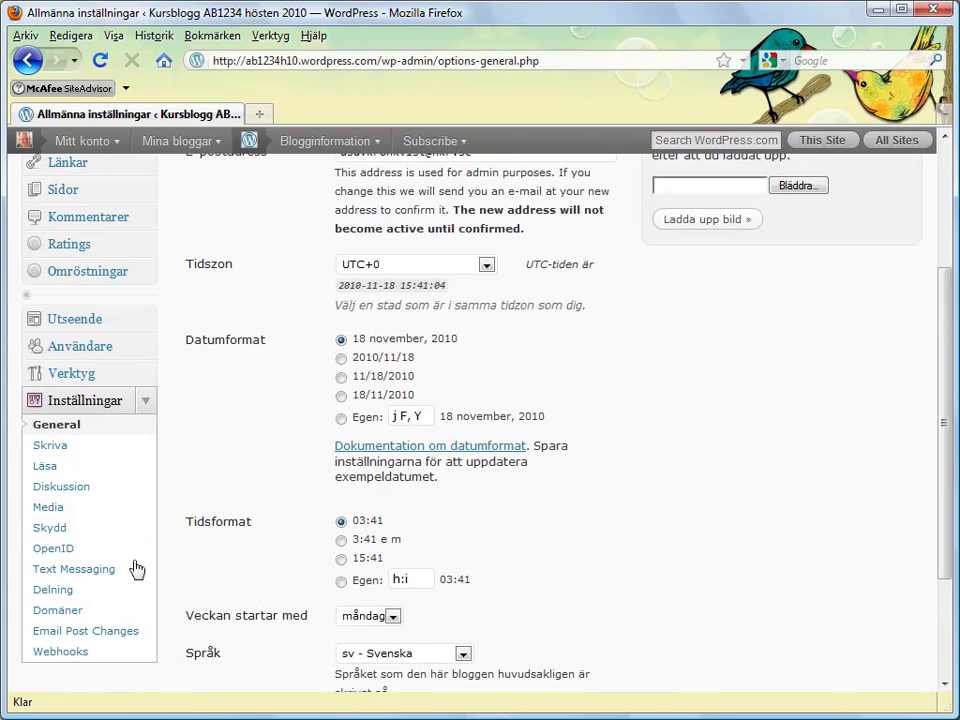
{"action": "left_click", "coordinate": [62, 487]}
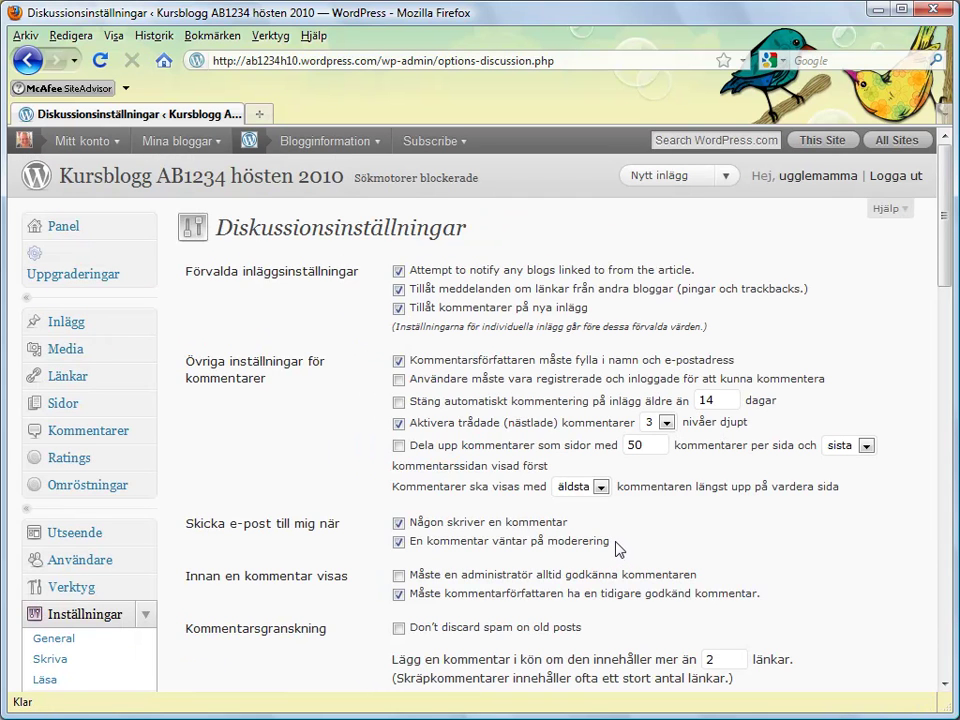
{"action": "left_click", "coordinate": [399, 594]}
Step: Open the blog's theme overview and search the themes for "threaded-comments"
{"action": "left_click", "coordinate": [79, 540]}
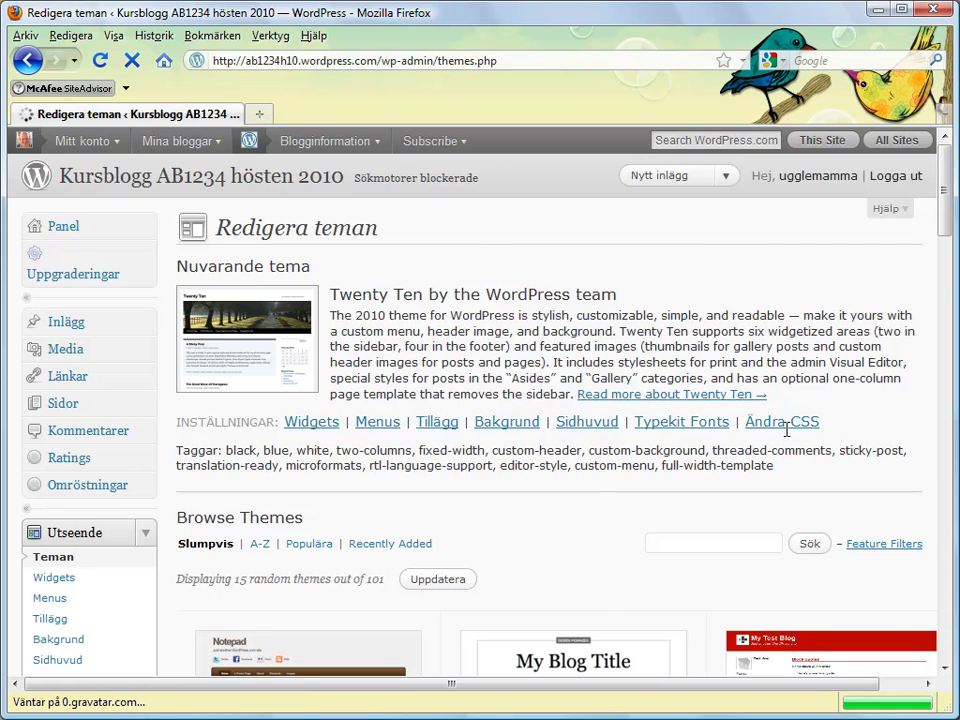
{"action": "scroll", "coordinate": [722, 216], "scroll_direction": "down", "scroll_amount": 5}
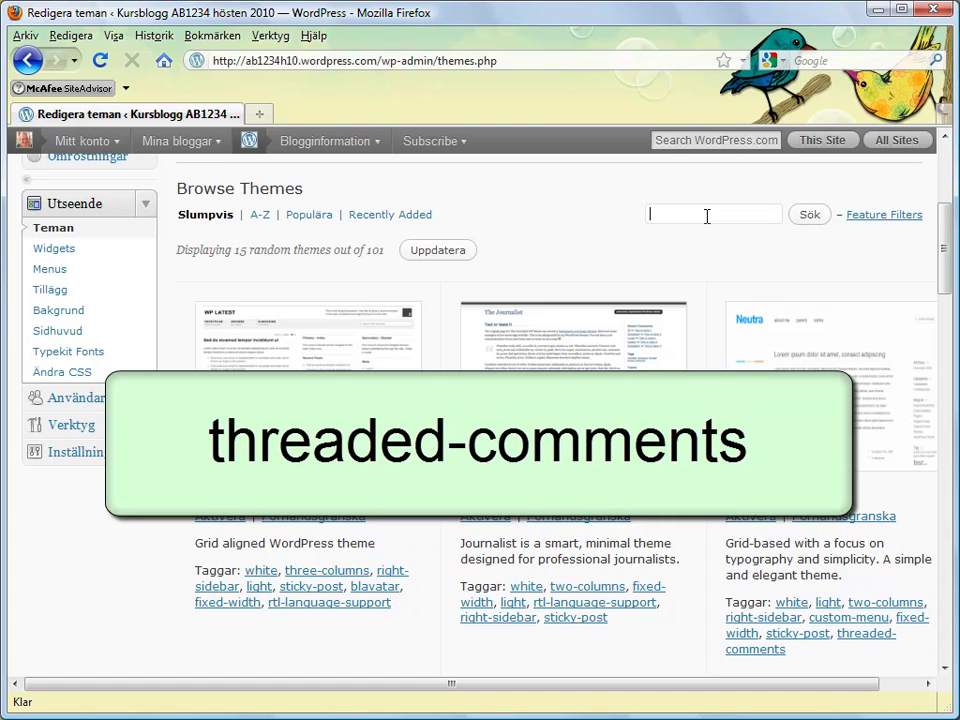
{"action": "type", "text": "threaded-comments"}
{"action": "left_click", "coordinate": [810, 215]}
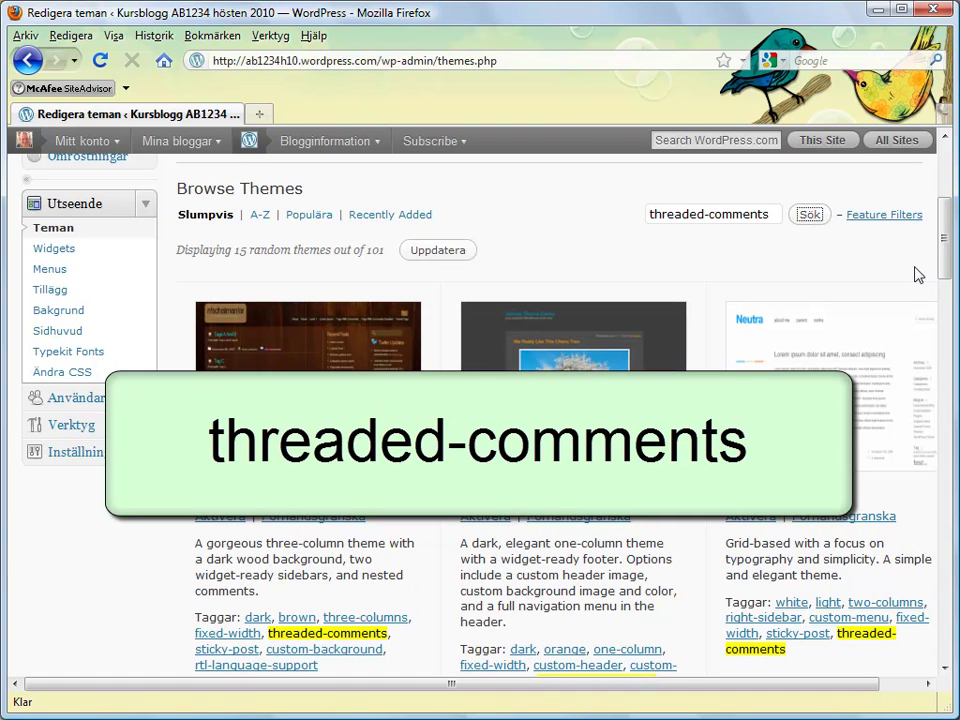
Step: Find the Spectrum theme among the search results, preview it on the blog and activate it
{"action": "left_click_drag", "start_coordinate": [944, 255], "coordinate": [936, 612]}
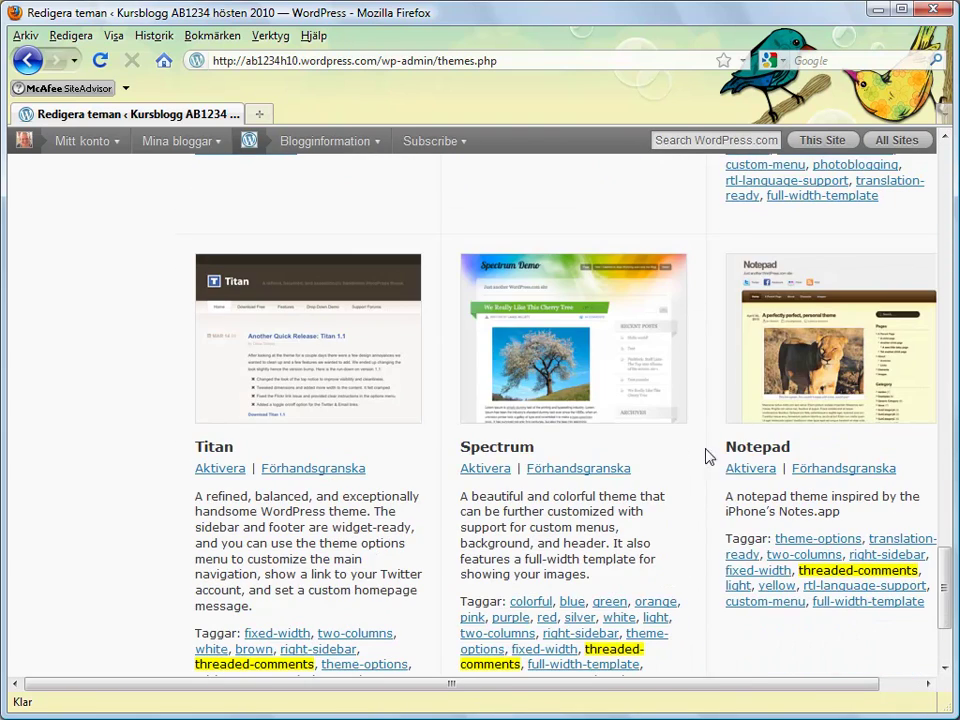
{"action": "left_click", "coordinate": [609, 470]}
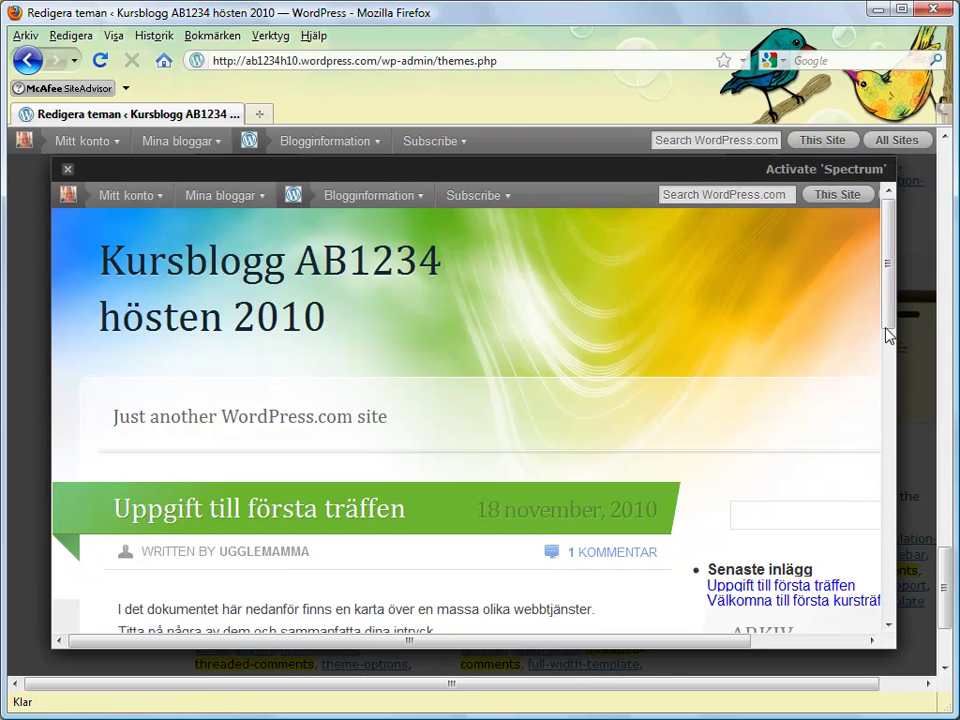
{"action": "mouse_move", "coordinate": [888, 336]}
{"action": "left_mouse_down"}
{"action": "mouse_move", "coordinate": [876, 422]}
{"action": "mouse_move", "coordinate": [890, 325]}
{"action": "left_mouse_up"}
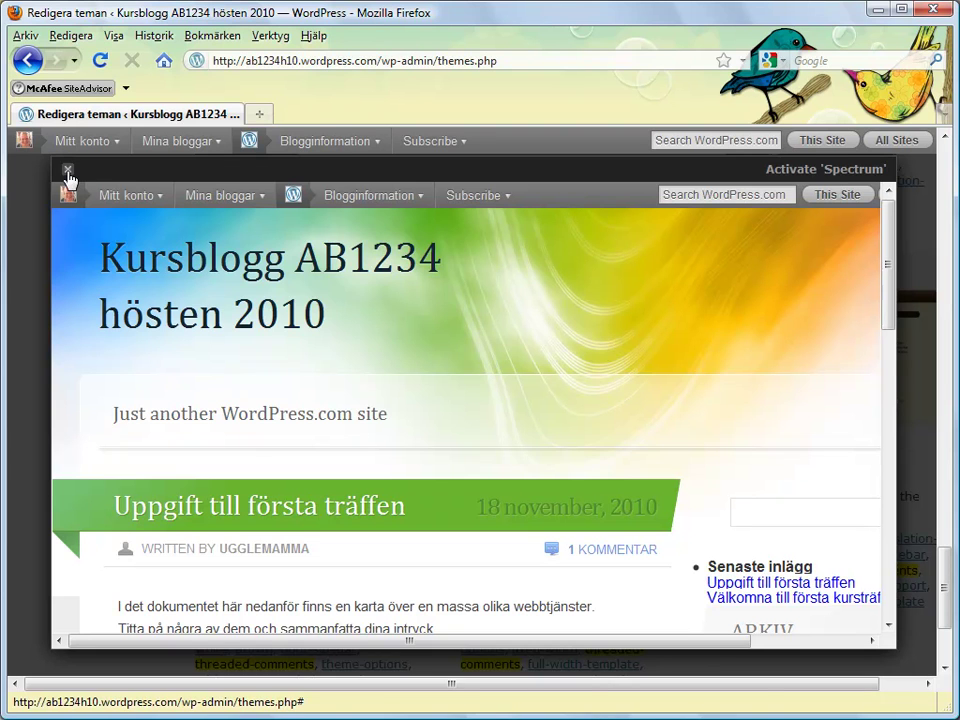
{"action": "left_click", "coordinate": [800, 170]}
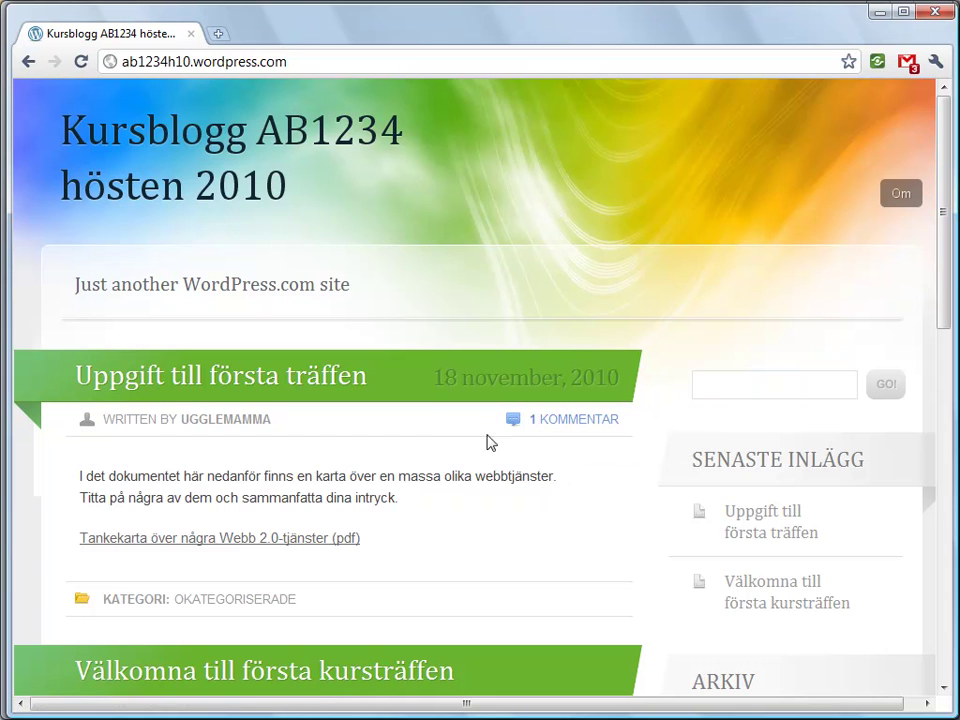
Step: In Chrome, reply to the existing comment on "Uppgift till första träffen" as another visitor with a name, e-mail and "Jag är med!!"
{"action": "left_click", "coordinate": [570, 422]}
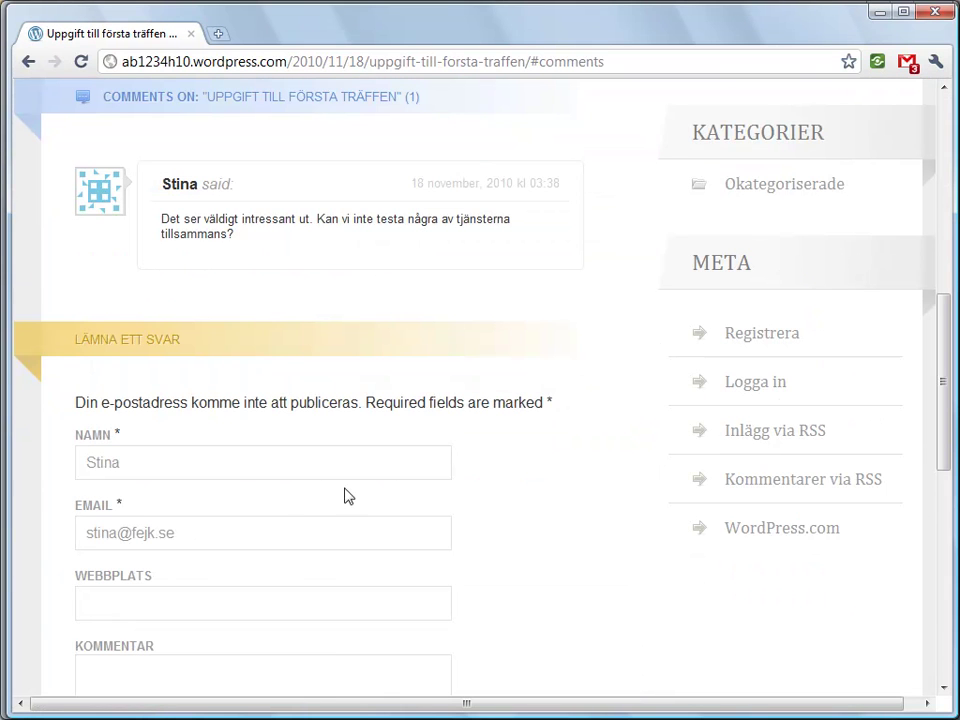
{"action": "double_click", "coordinate": [86, 462]}
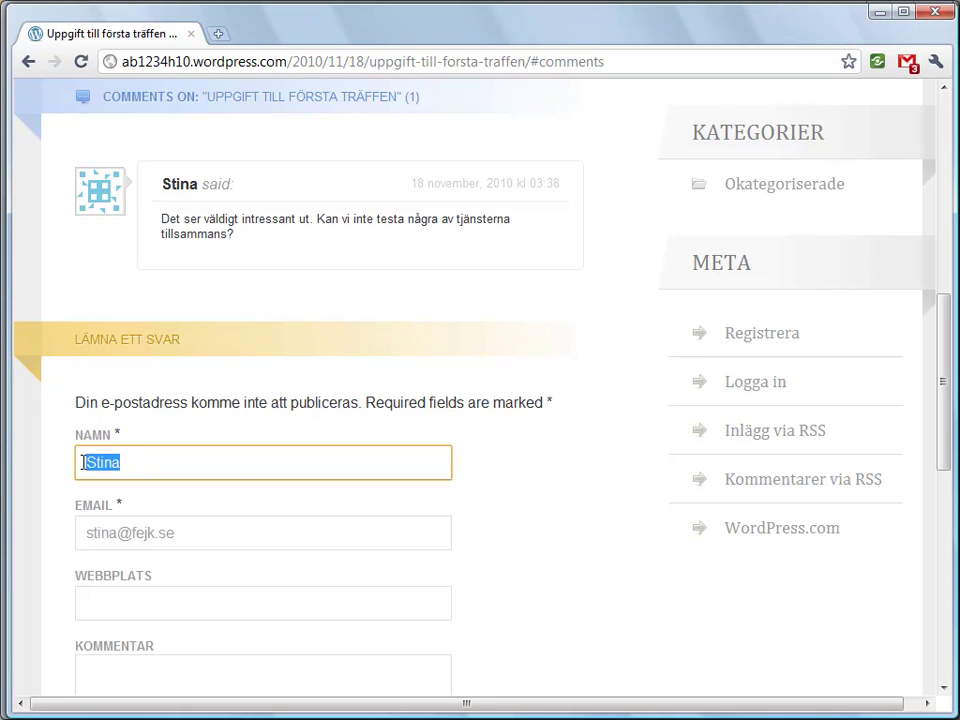
{"action": "type", "text": "Ka"}
{"action": "left_click", "coordinate": [440, 506]}
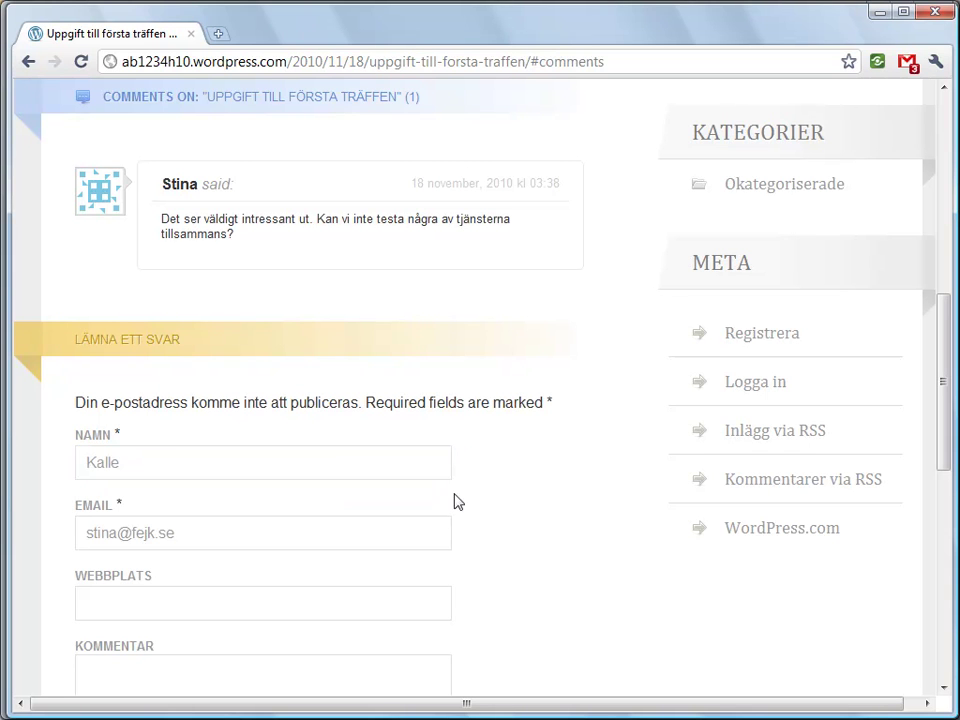
{"action": "scroll", "coordinate": [570, 529], "scroll_direction": "down", "scroll_amount": 3}
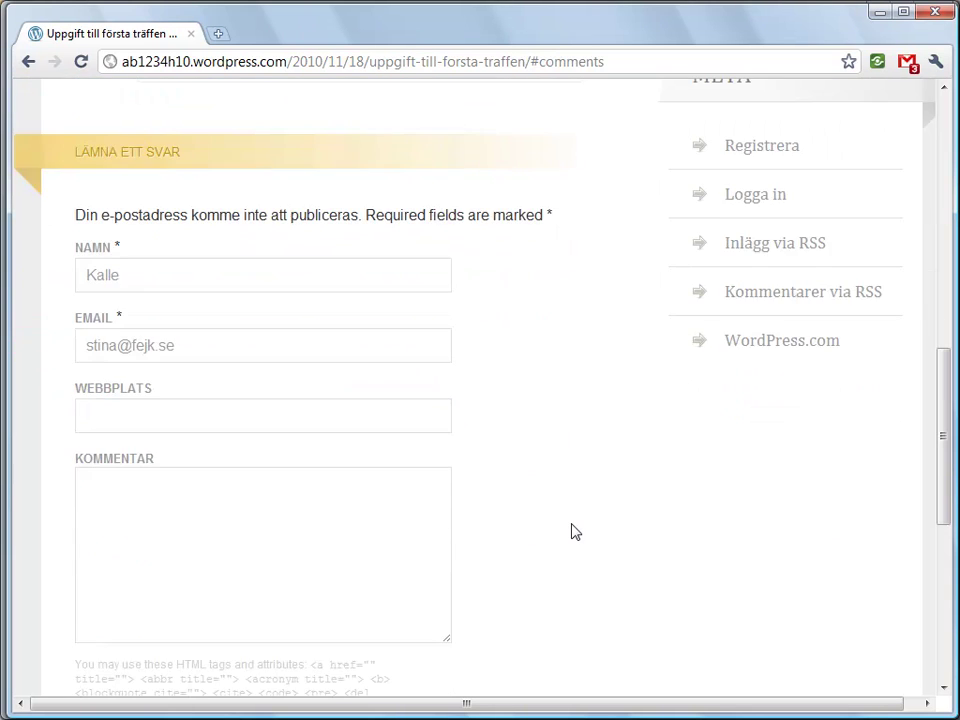
{"action": "scroll", "coordinate": [564, 554], "scroll_direction": "up", "scroll_amount": 5}
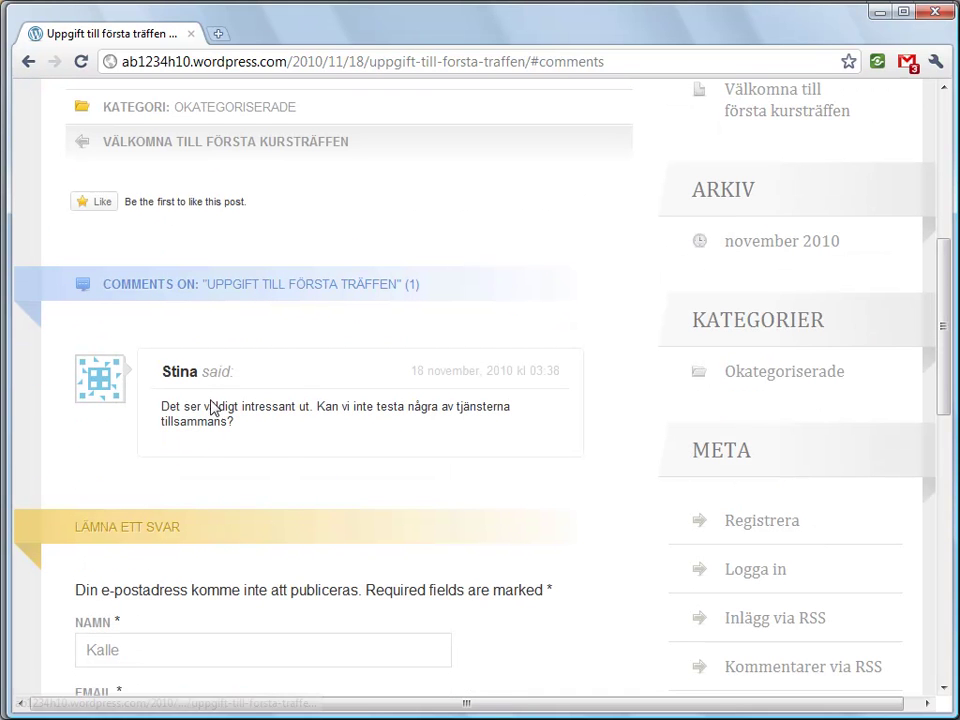
{"action": "left_click", "coordinate": [183, 440]}
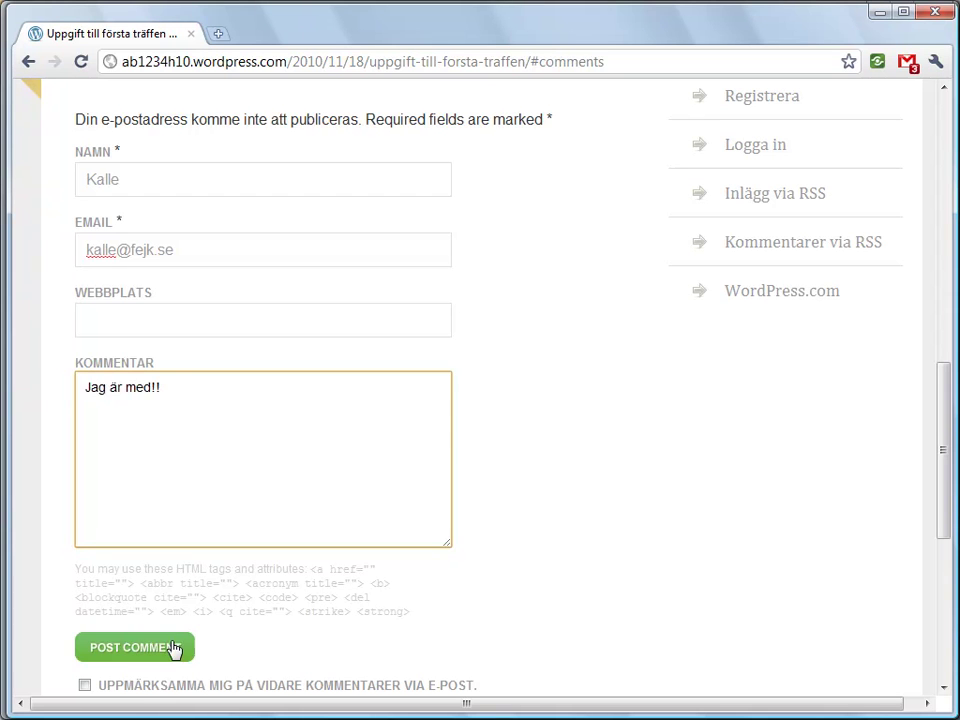
{"action": "left_click", "coordinate": [182, 647]}
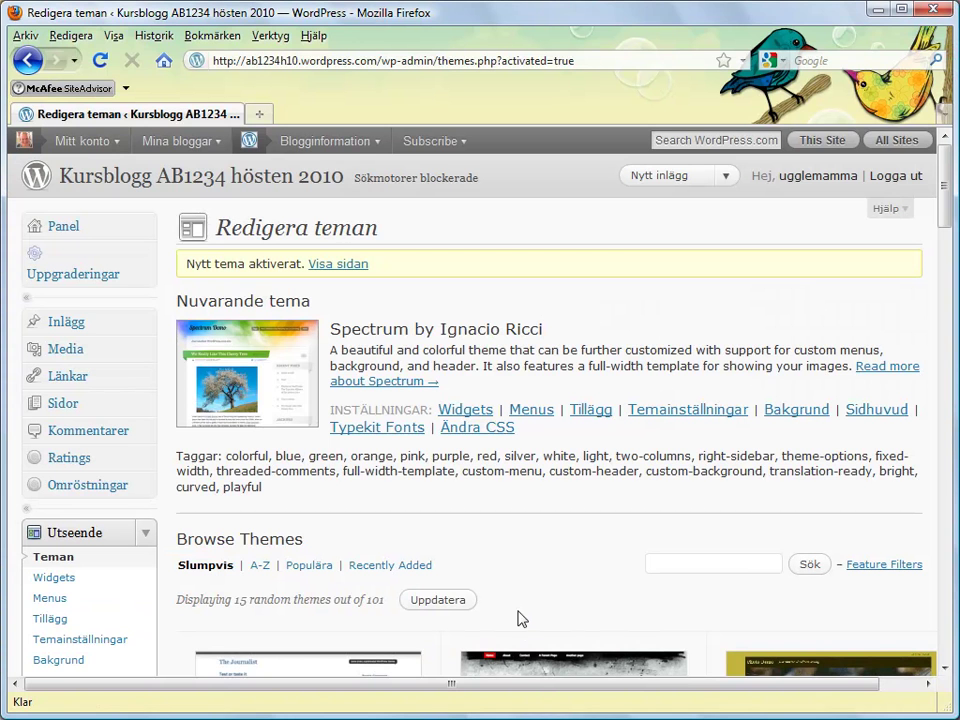
Step: In Firefox, disable the discussion setting that requires comment authors to have a previously approved comment, and save the settings
{"action": "scroll", "coordinate": [160, 585], "scroll_direction": "down", "scroll_amount": 4}
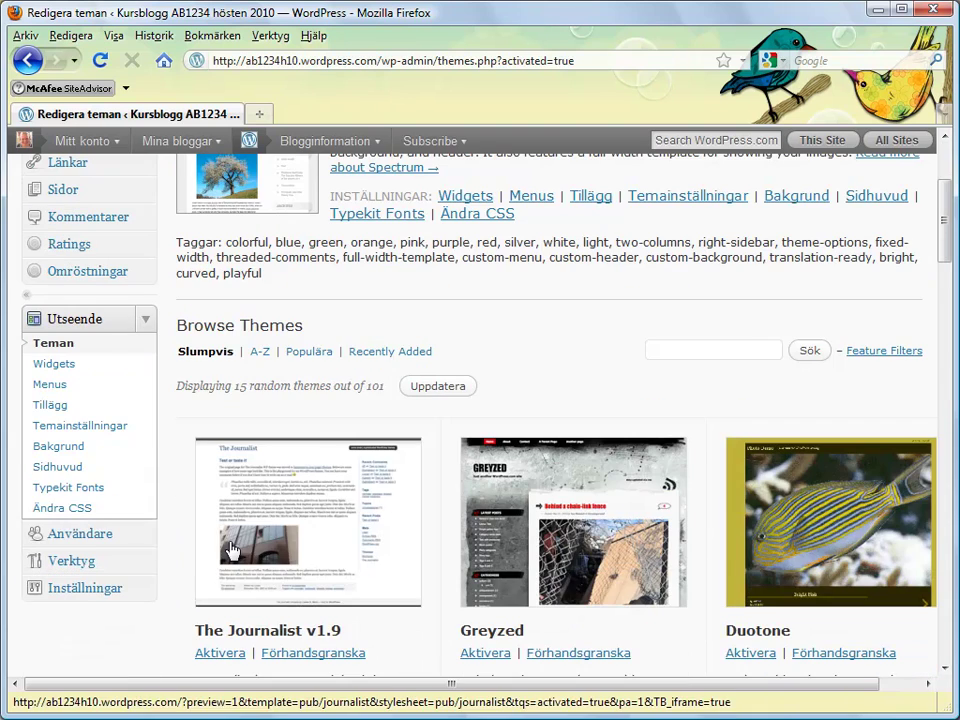
{"action": "left_click", "coordinate": [140, 590]}
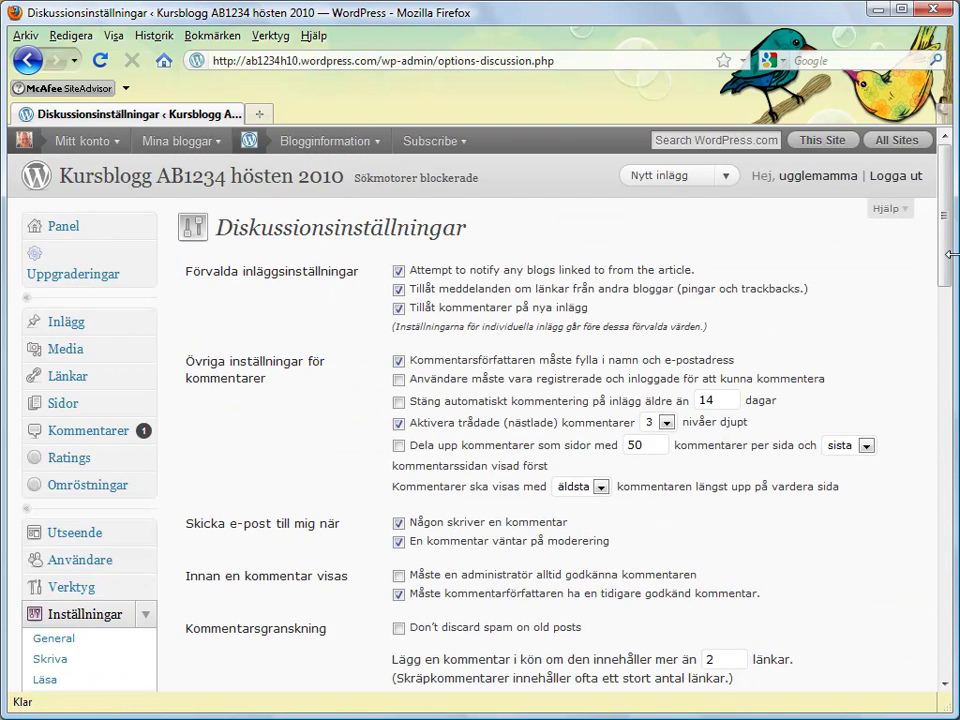
{"action": "scroll", "coordinate": [945, 290], "scroll_direction": "down", "scroll_amount": 3}
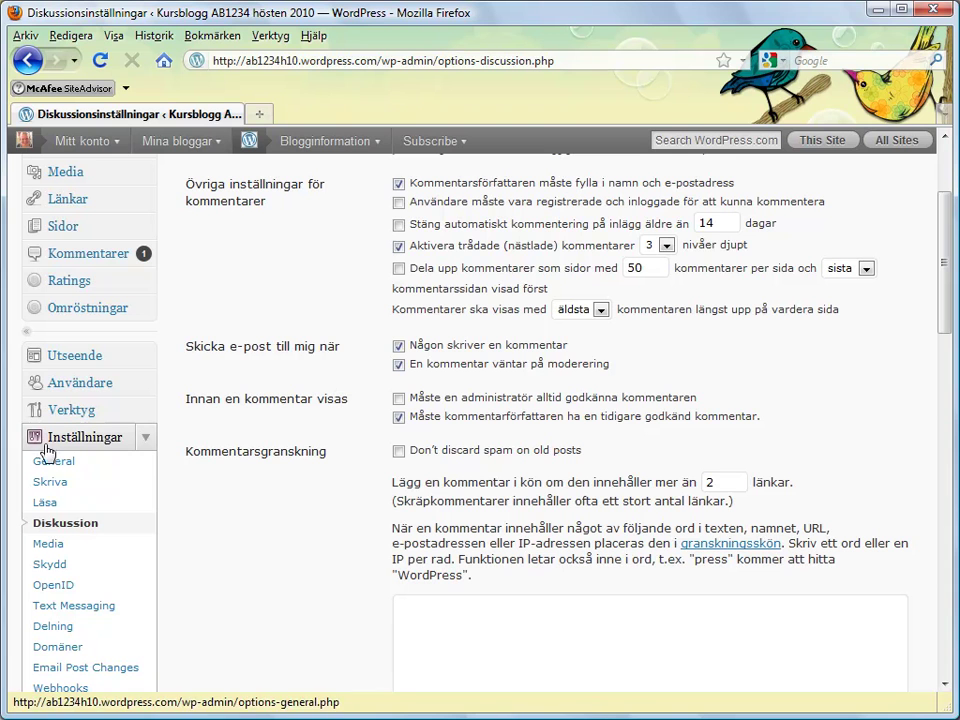
{"action": "scroll", "coordinate": [944, 288], "scroll_direction": "up", "scroll_amount": 1}
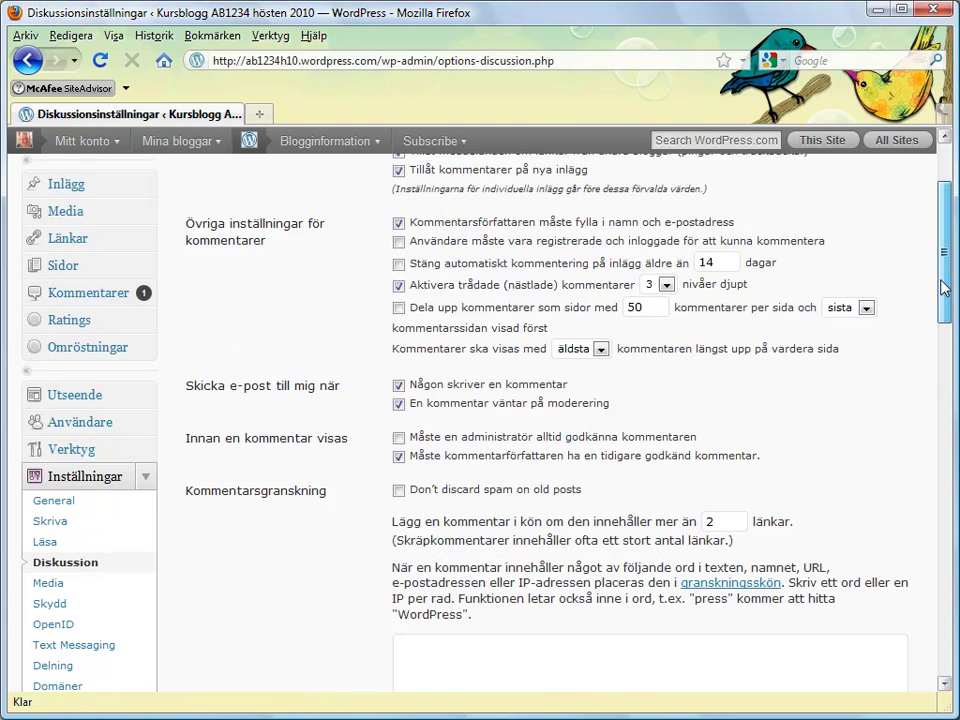
{"action": "scroll", "coordinate": [944, 288], "scroll_direction": "up", "scroll_amount": 3}
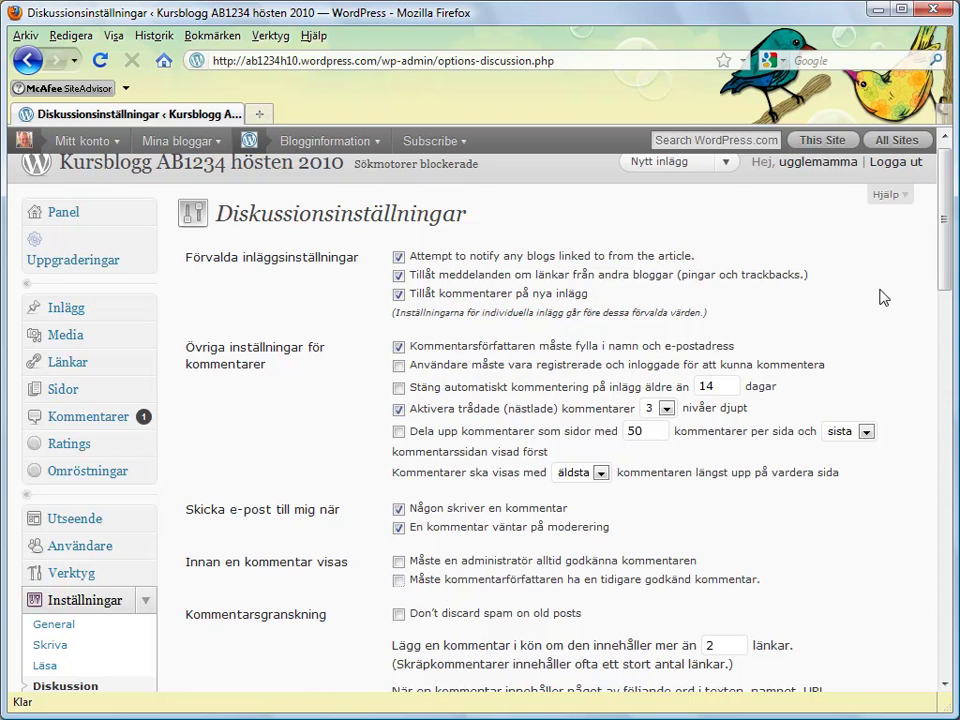
{"action": "scroll", "coordinate": [943, 527], "scroll_direction": "down", "scroll_amount": 10}
{"action": "scroll", "coordinate": [943, 527], "scroll_direction": "down", "scroll_amount": 10}
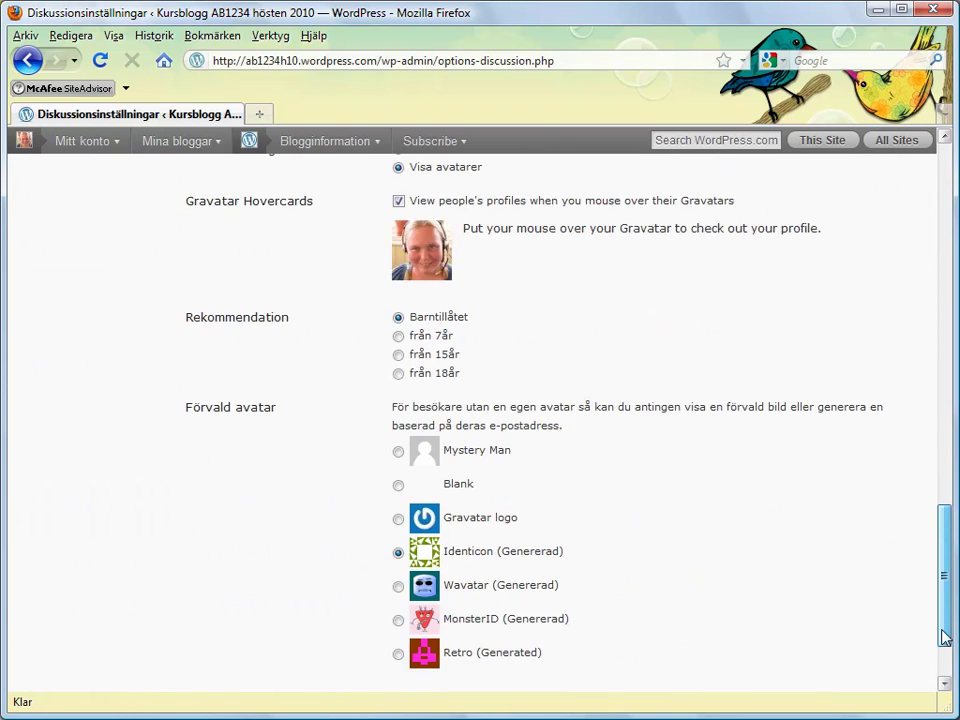
{"action": "left_click", "coordinate": [238, 608]}
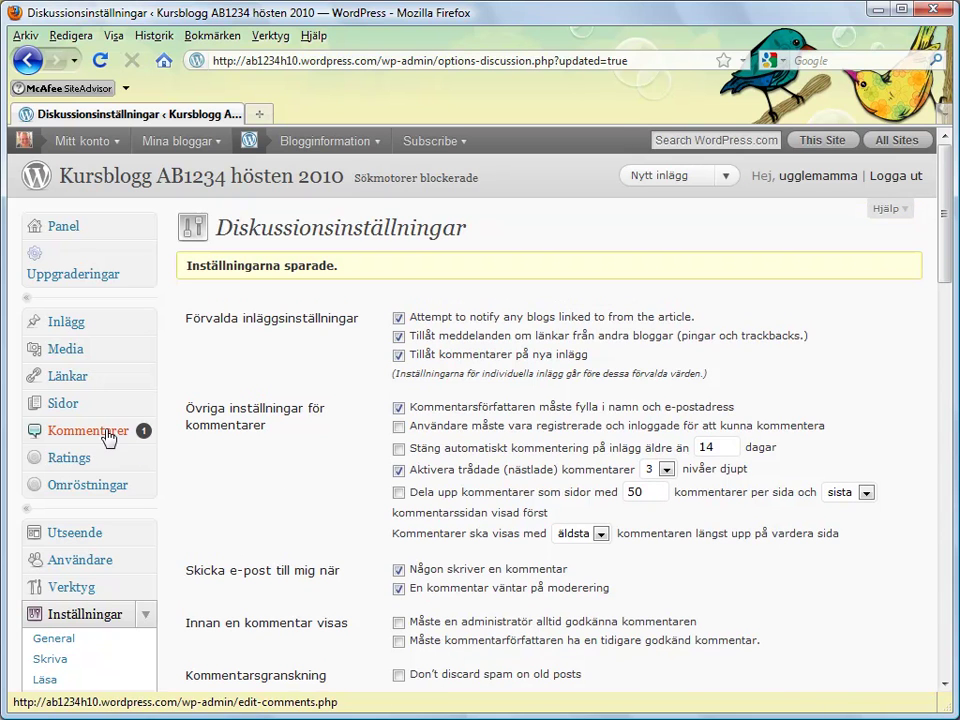
Step: Approve the pending comment "Jag är med!!" in the blog's comment administration
{"action": "left_click", "coordinate": [105, 432]}
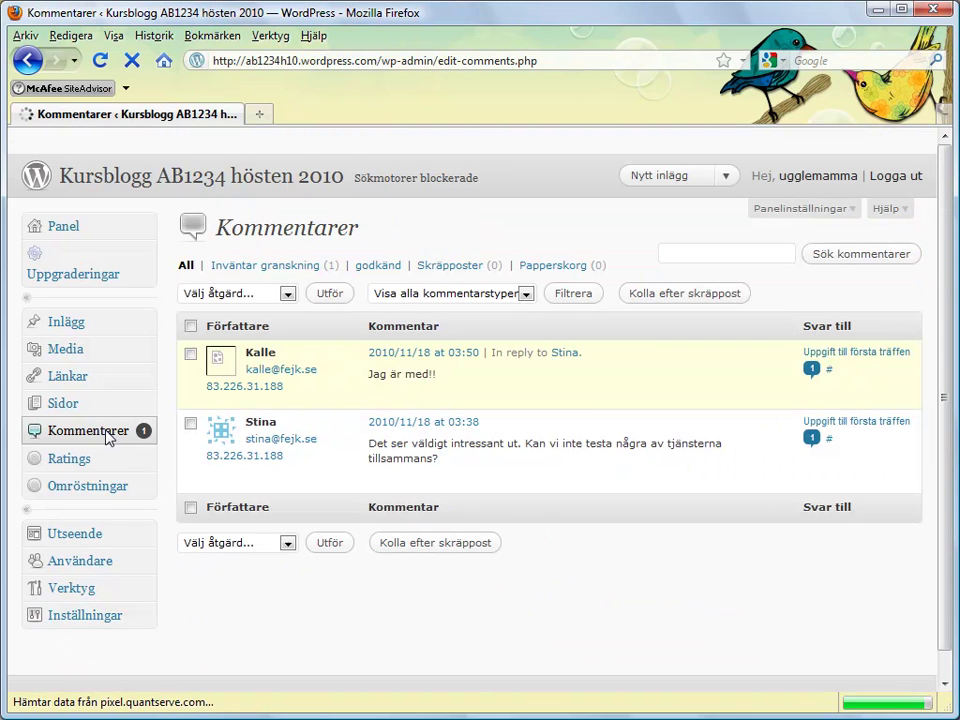
{"action": "mouse_move", "coordinate": [328, 388]}
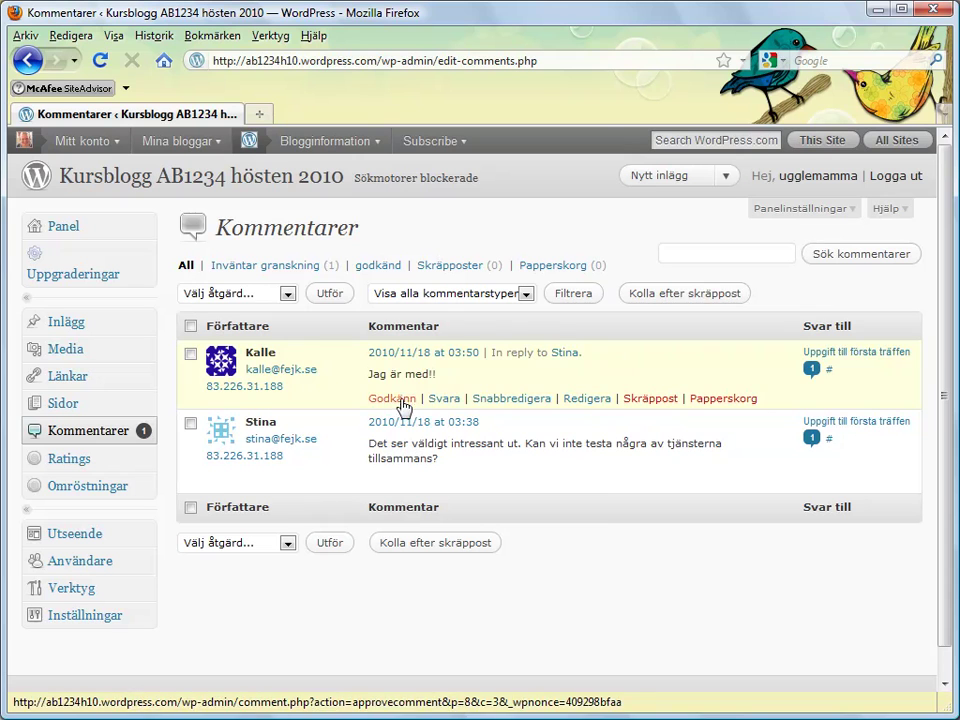
{"action": "left_click", "coordinate": [392, 398]}
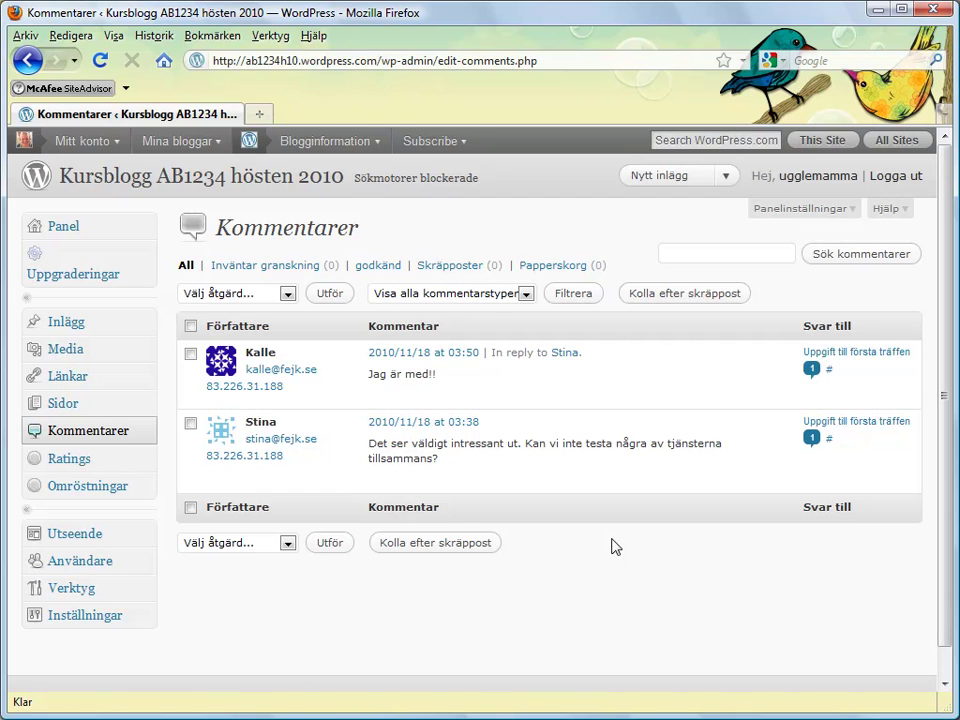
Step: Open the user invitation form and select the option to add the invited user as a contributor to the blog
{"action": "left_click", "coordinate": [92, 569]}
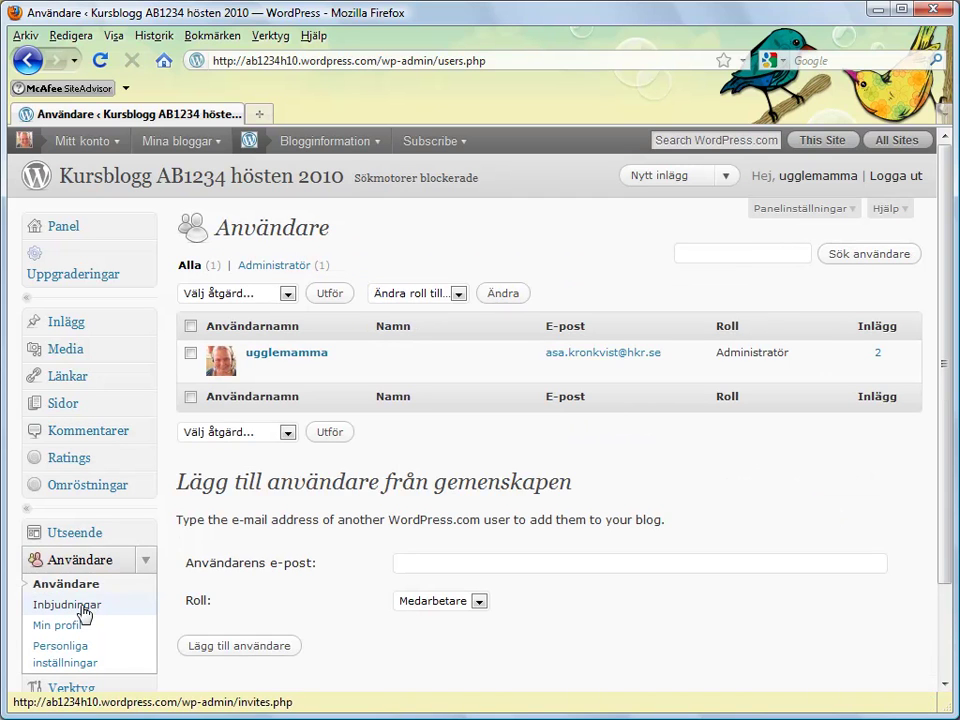
{"action": "left_click", "coordinate": [82, 607]}
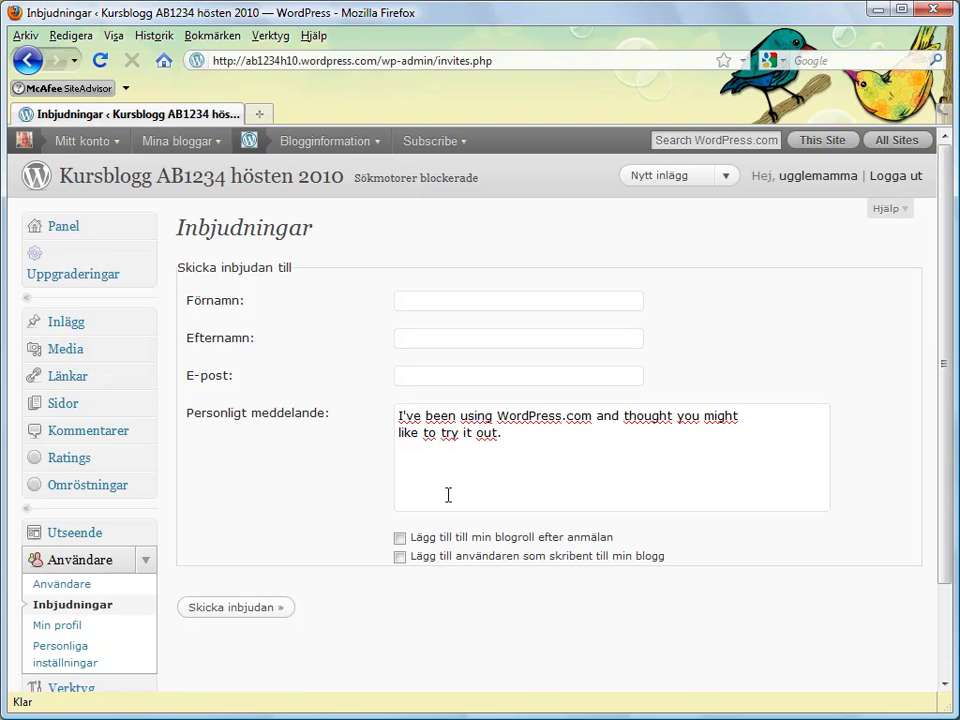
{"action": "left_click", "coordinate": [401, 558]}
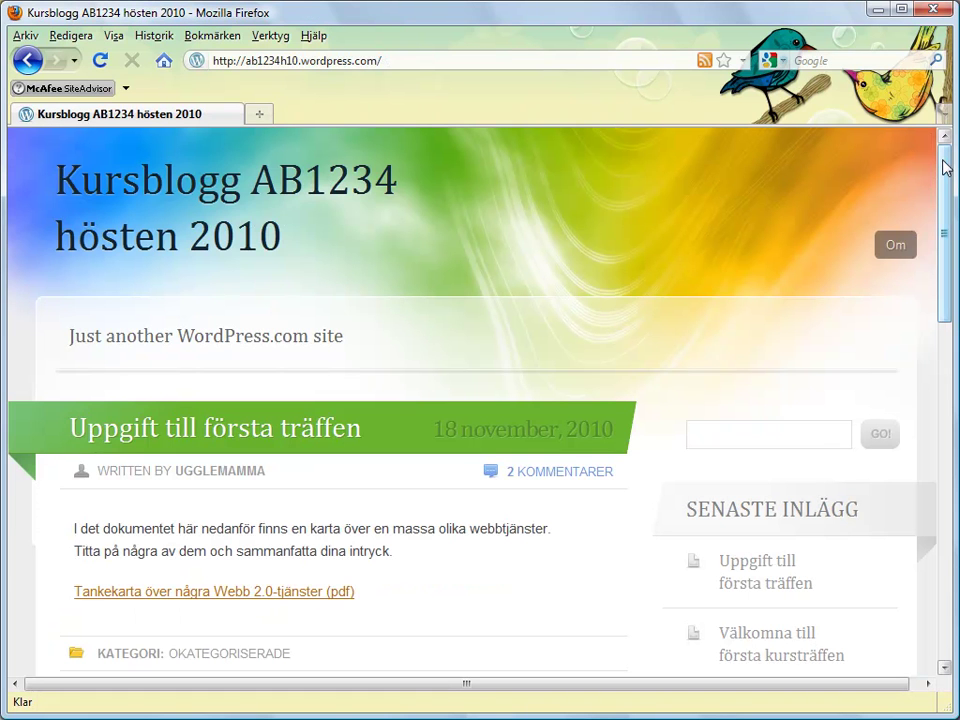
Step: Look through the public blog's front page down to the footer and return to its beginning
{"action": "left_click_drag", "start_coordinate": [945, 175], "coordinate": [949, 510]}
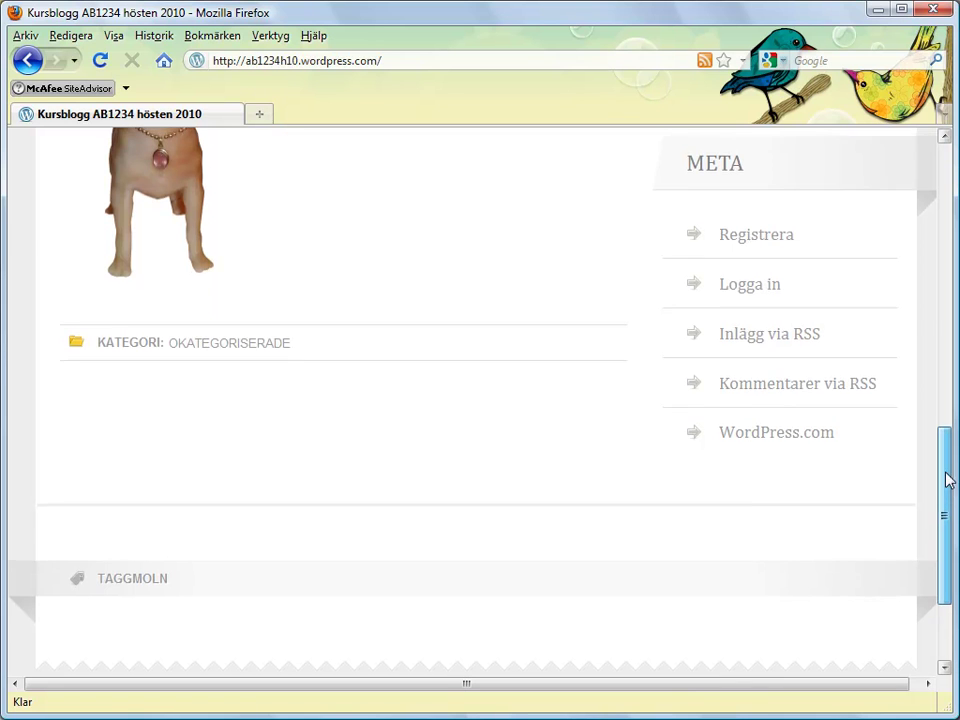
{"action": "left_click_drag", "start_coordinate": [949, 476], "coordinate": [951, 161]}
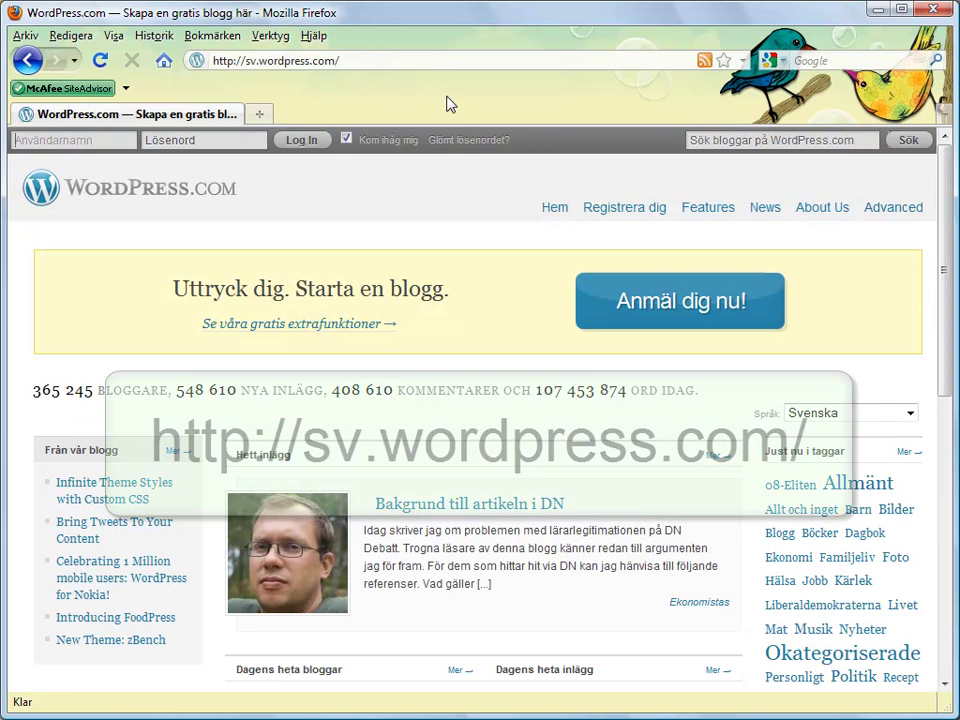